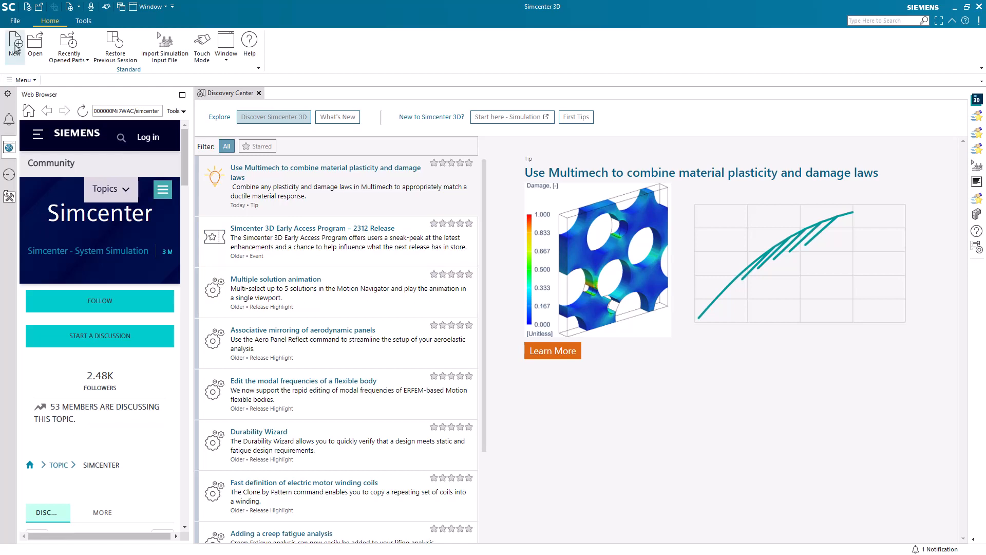
Create a new part from the Model template with inch units and name it link.
{"action": "left_click", "coordinate": [15, 43]}
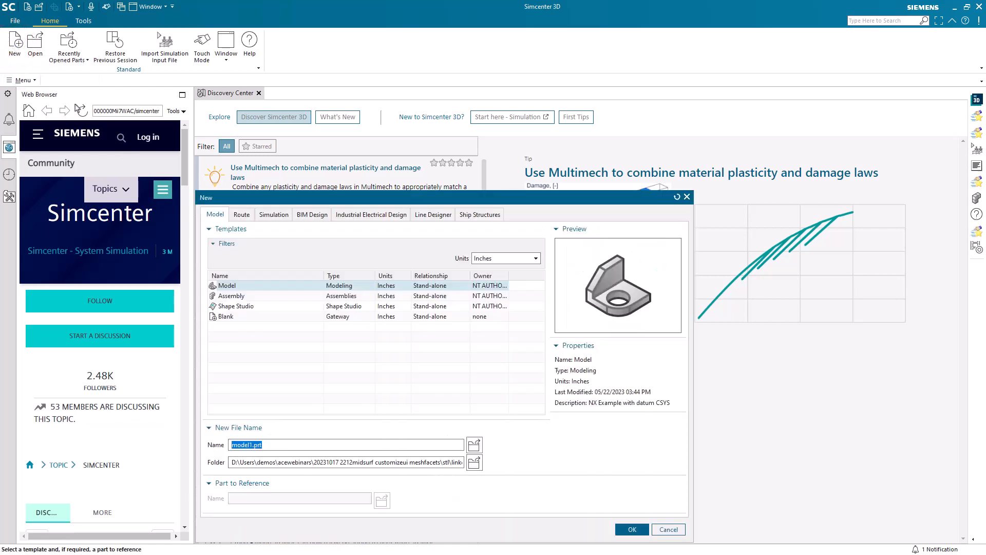
{"action": "left_click", "coordinate": [533, 259]}
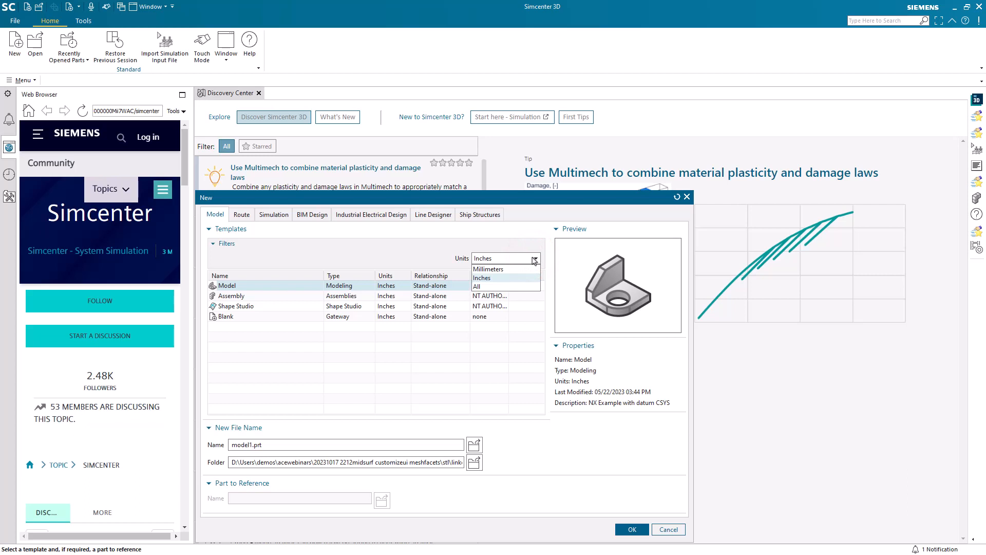
{"action": "left_click", "coordinate": [534, 260]}
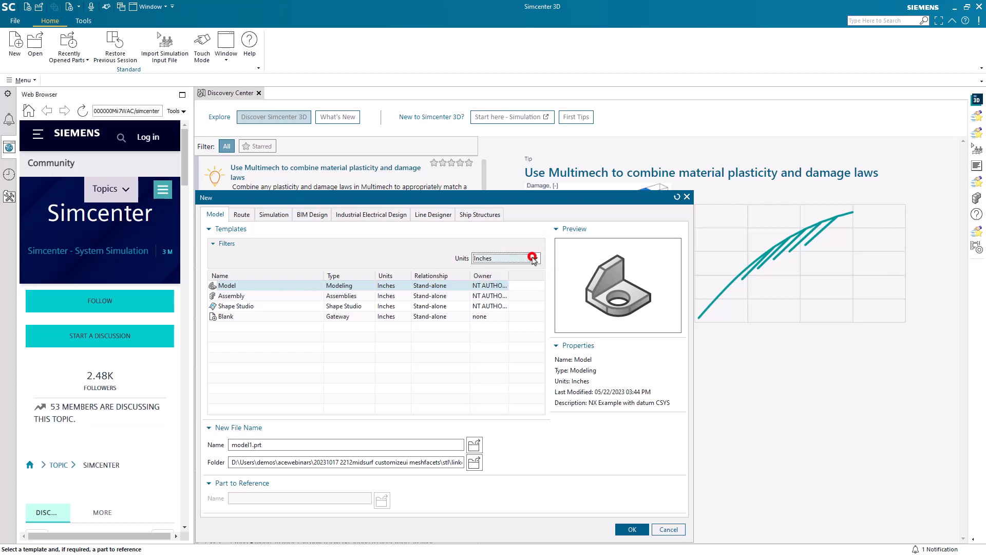
{"action": "left_click", "coordinate": [341, 447]}
{"action": "double_click", "coordinate": [341, 448]}
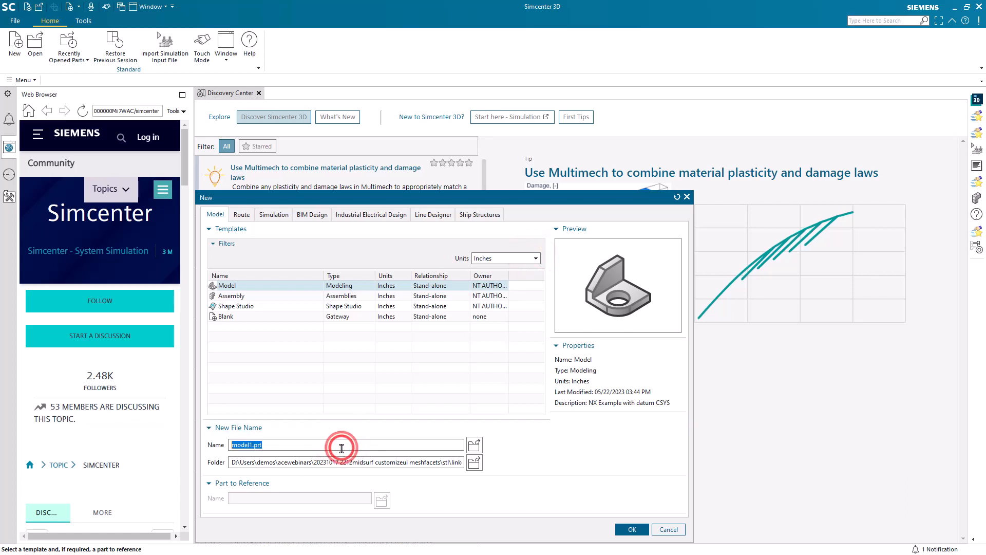
{"action": "type", "text": "link"}
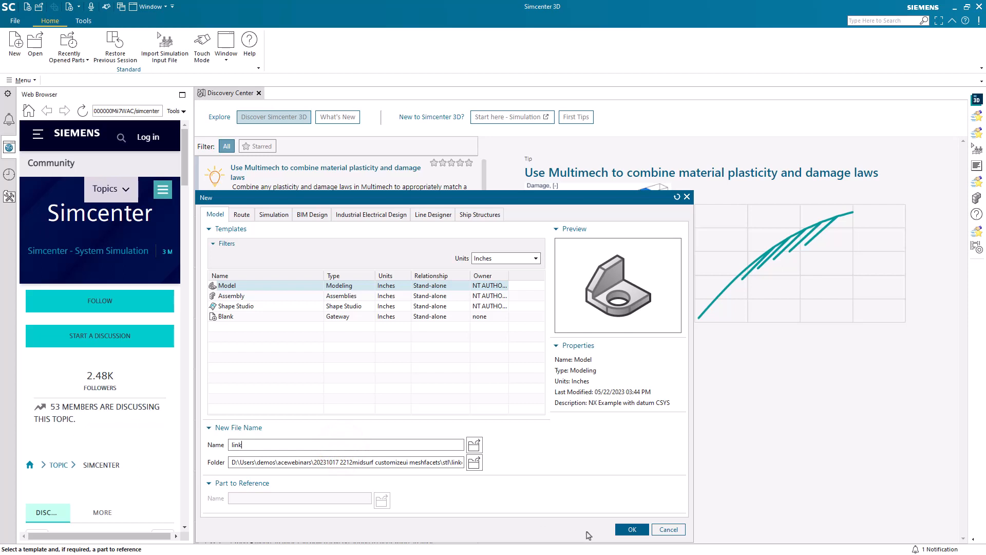
{"action": "left_click", "coordinate": [628, 531]}
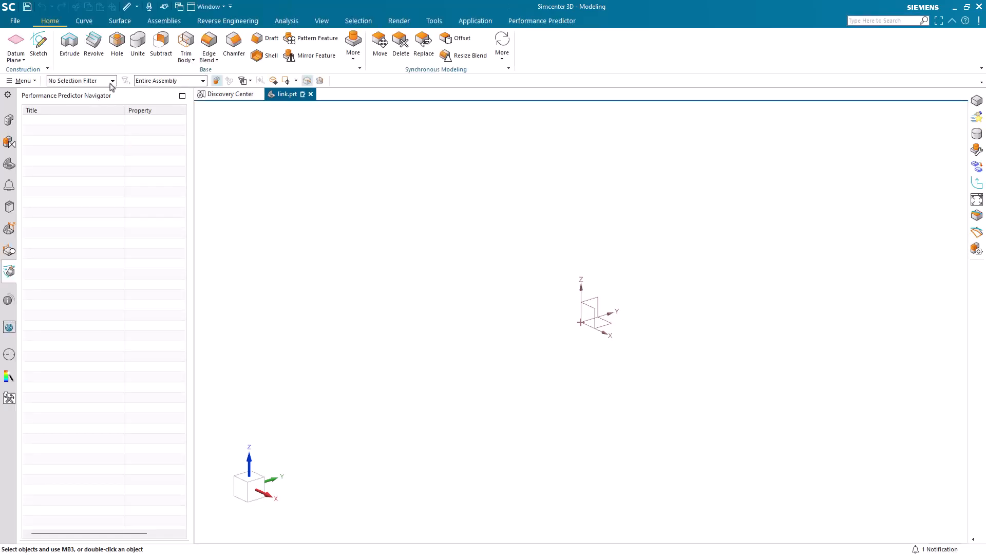
Start an STL import into the part and choose link.stl from the linkcomplete folder as the source file.
{"action": "left_click", "coordinate": [15, 20]}
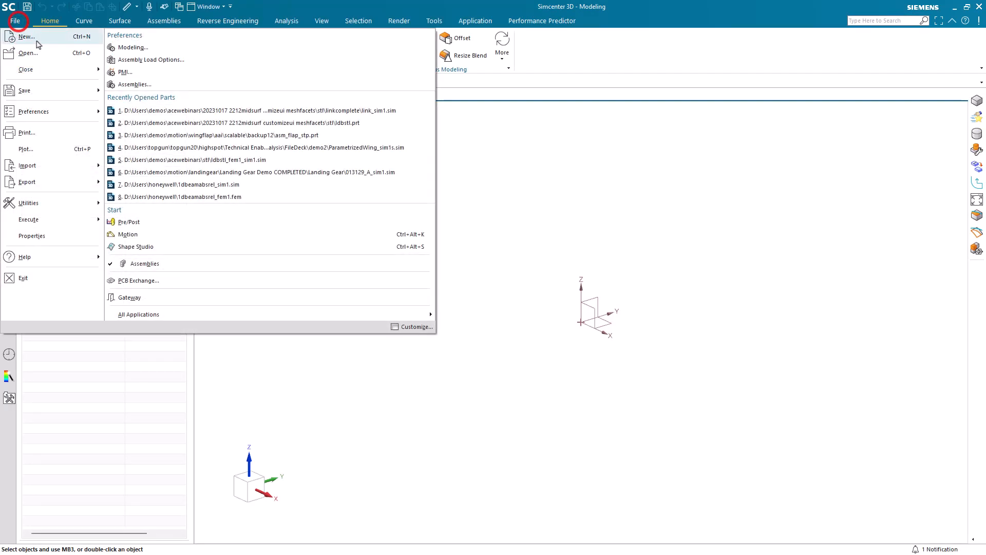
{"action": "left_click", "coordinate": [66, 166]}
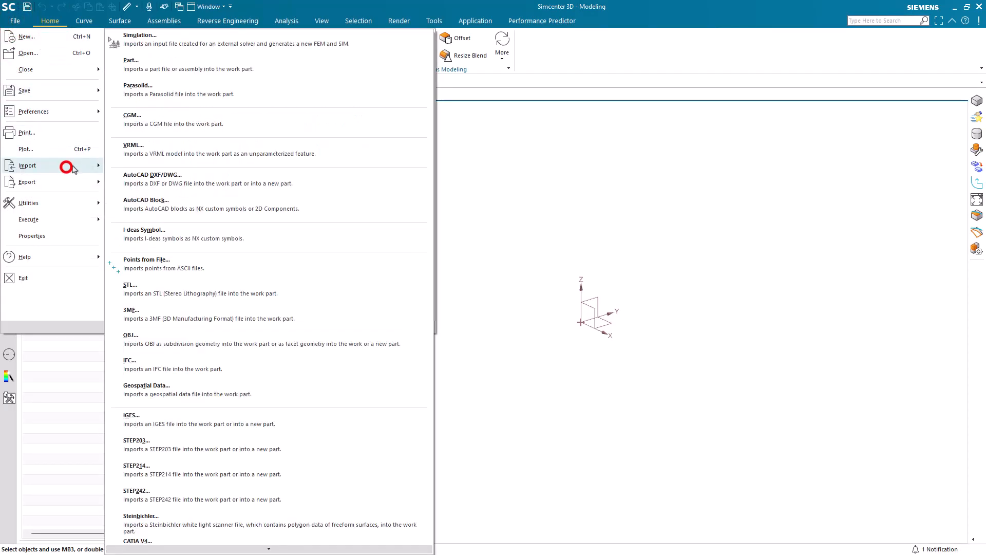
{"action": "left_click", "coordinate": [183, 291]}
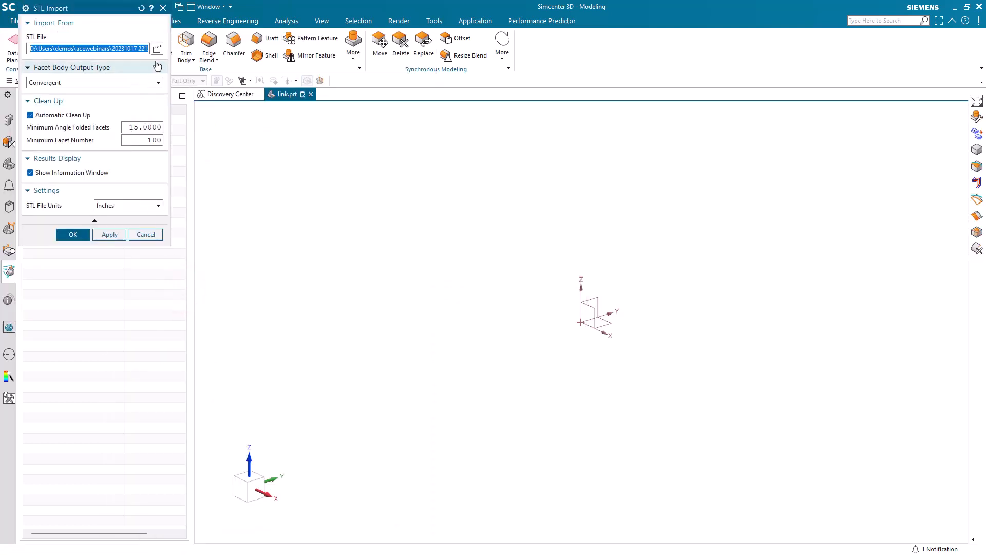
{"action": "left_click", "coordinate": [159, 50]}
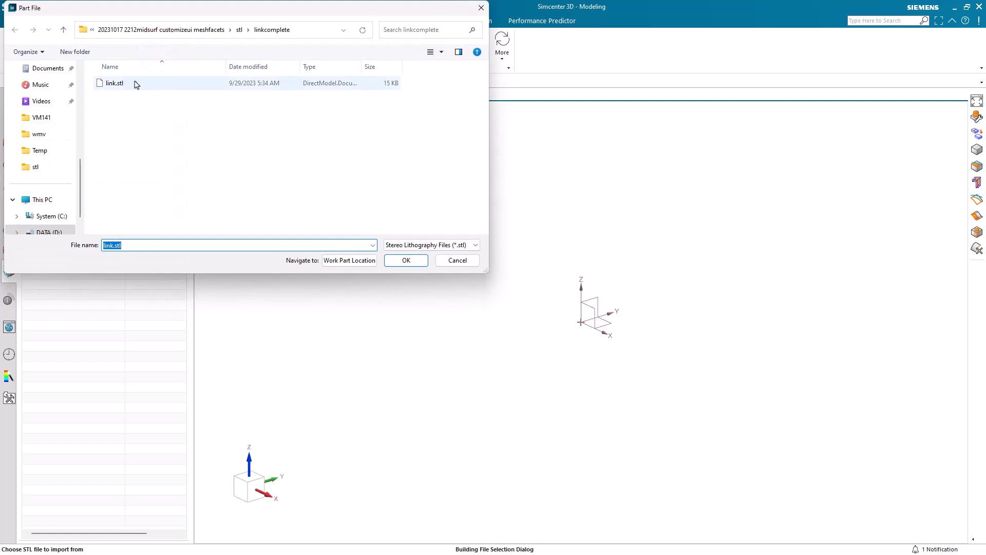
{"action": "left_click", "coordinate": [135, 82]}
{"action": "left_click", "coordinate": [403, 260]}
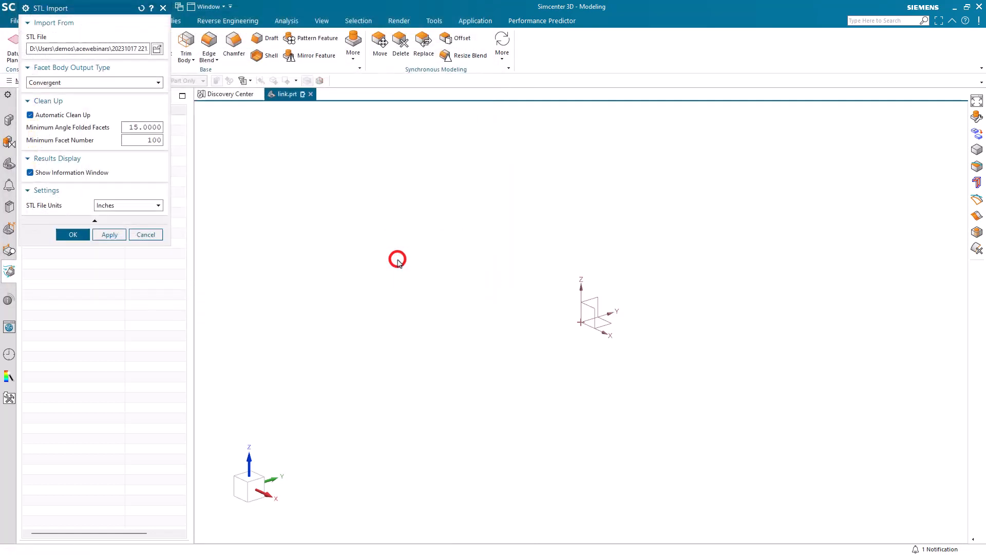
Import the STL as a Convergent facet body with file units in inches, and dismiss the import report.
{"action": "left_click", "coordinate": [157, 83]}
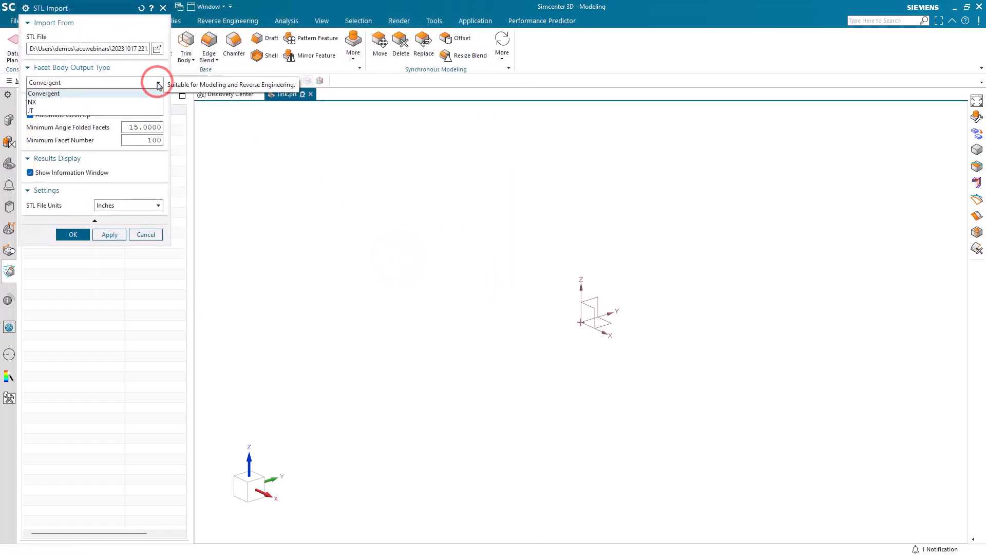
{"action": "left_click", "coordinate": [157, 83]}
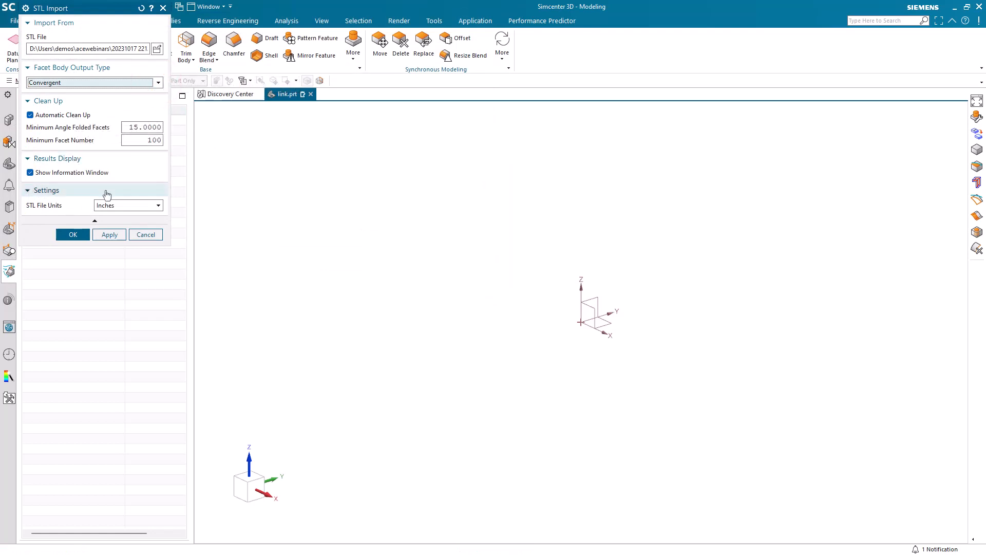
{"action": "left_click", "coordinate": [144, 207]}
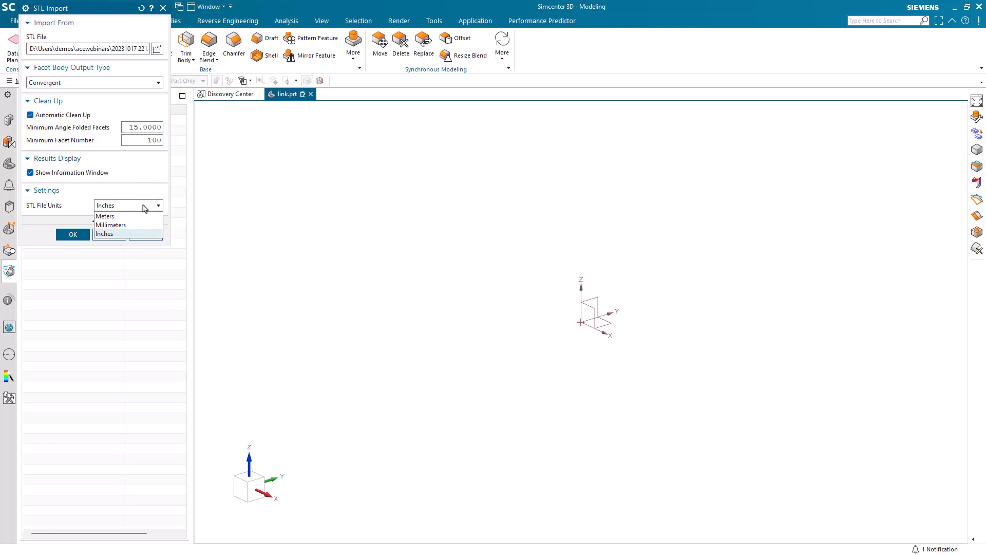
{"action": "left_click", "coordinate": [145, 206]}
{"action": "left_click", "coordinate": [72, 234]}
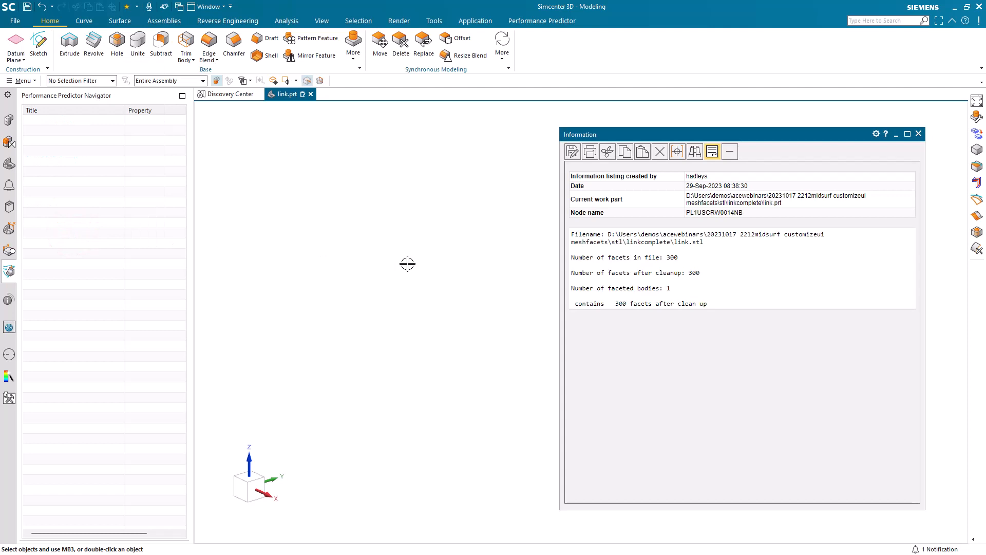
{"action": "left_click", "coordinate": [920, 134]}
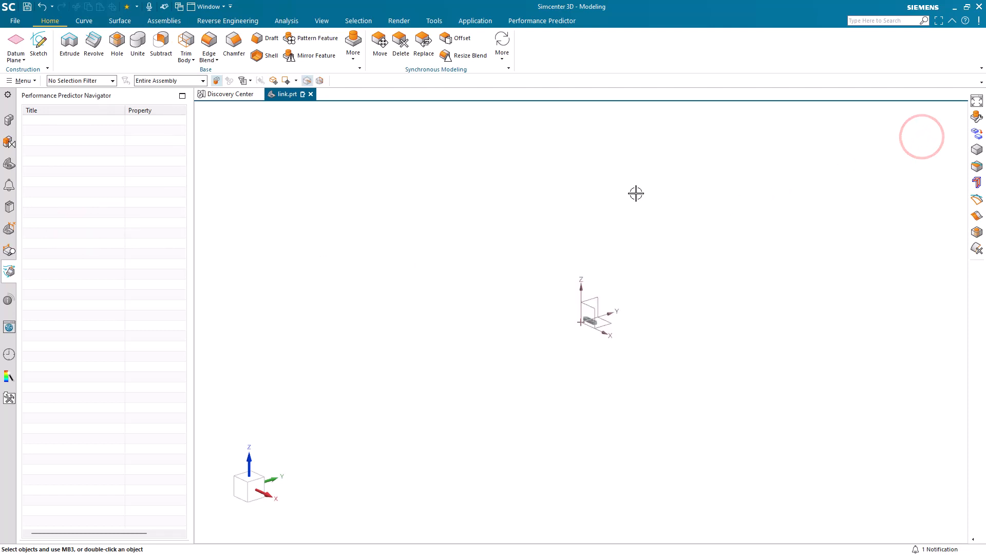
Measure the link's approximate overall length between two points at its rounded ends, without keeping the measurement.
{"action": "key", "text": "ctrl+f"}
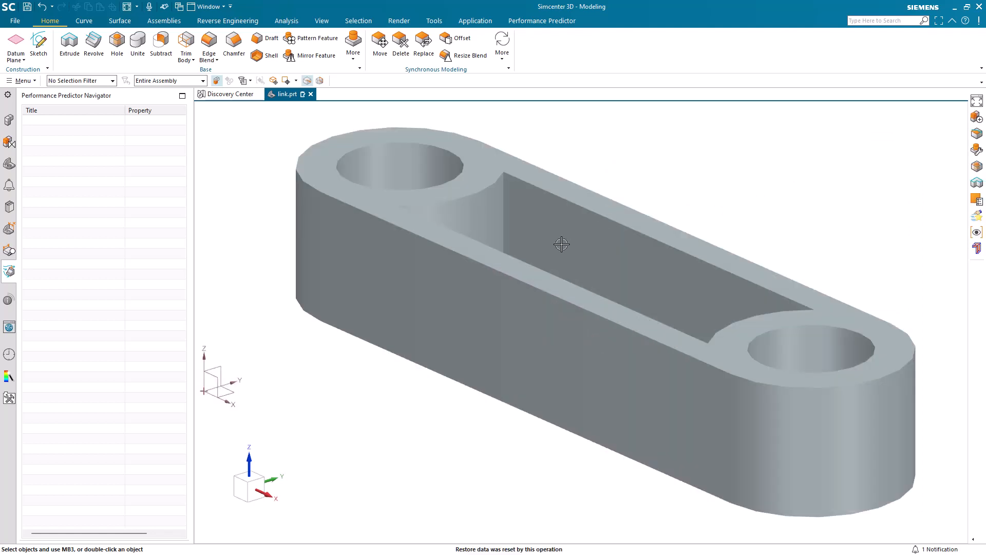
{"action": "middle_click_drag", "start_coordinate": [561, 244], "coordinate": [599, 304]}
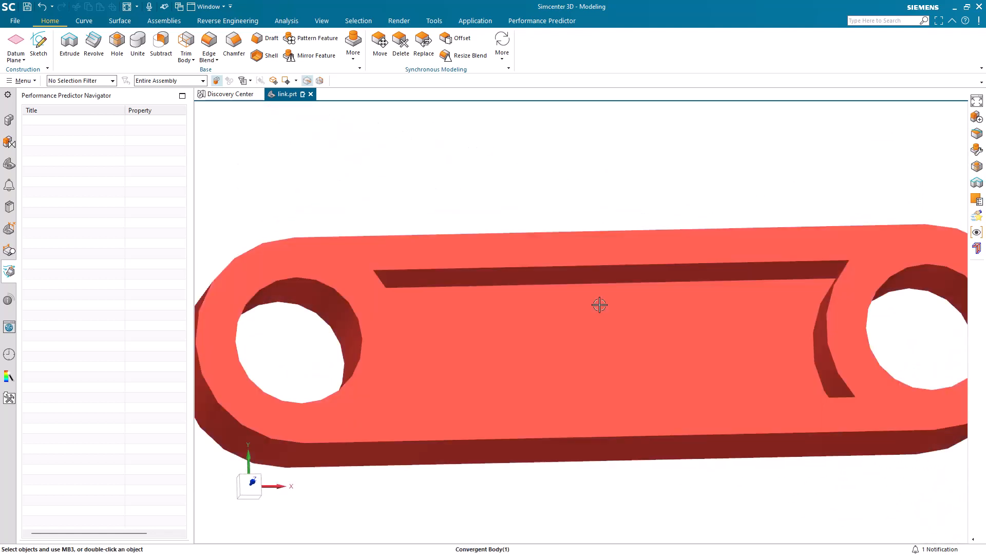
{"action": "scroll", "coordinate": [599, 305], "scroll_direction": "down", "scroll_amount": 4}
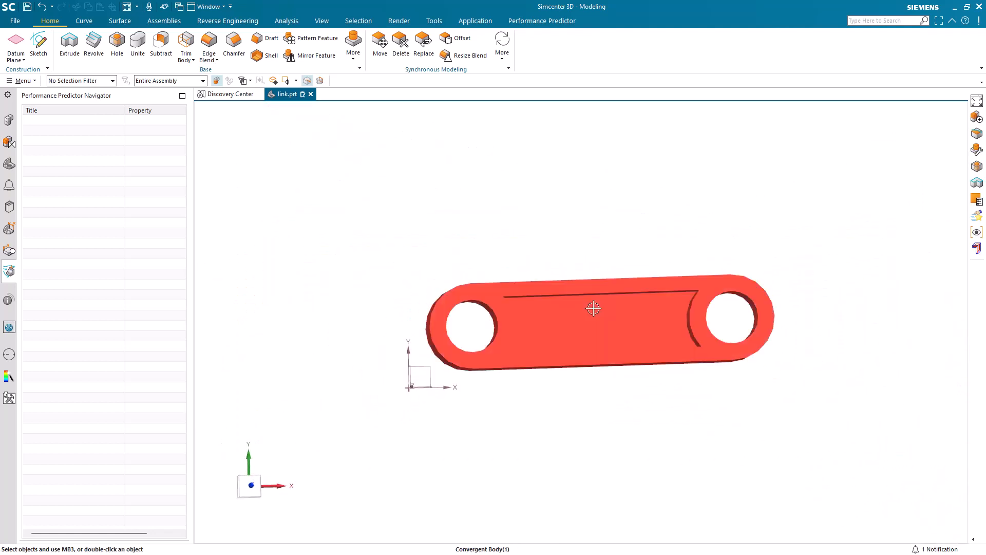
{"action": "left_click", "coordinate": [281, 21]}
{"action": "left_click", "coordinate": [15, 51]}
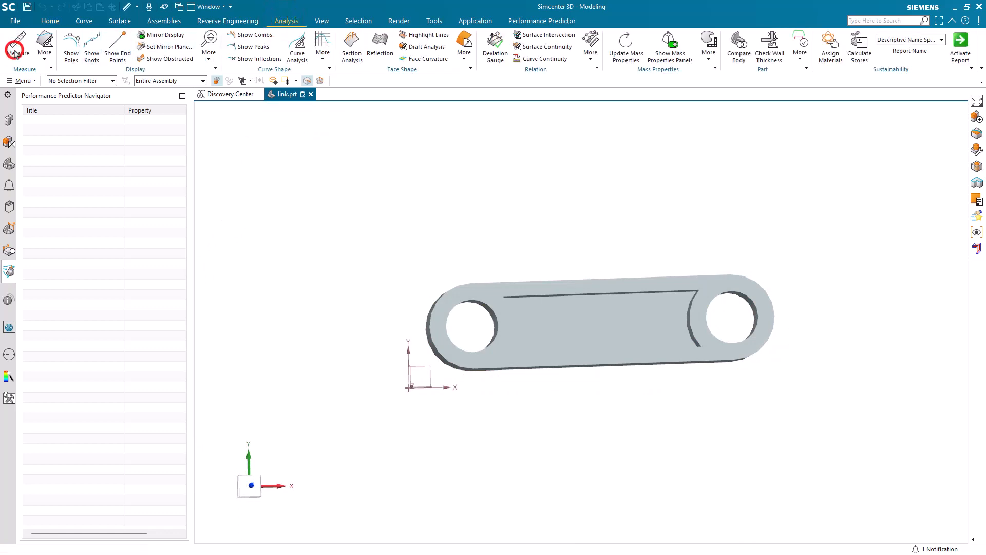
{"action": "left_click", "coordinate": [76, 39]}
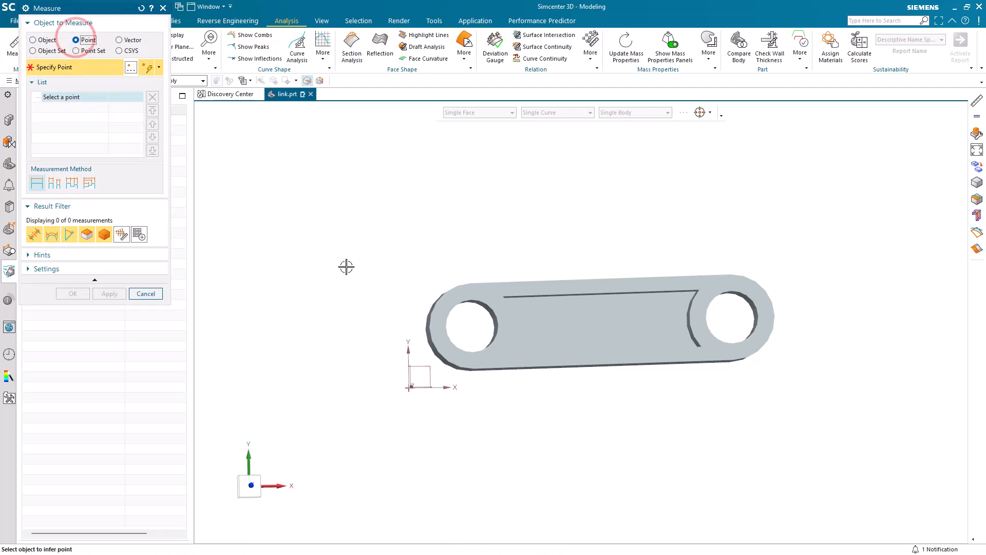
{"action": "left_click", "coordinate": [419, 334]}
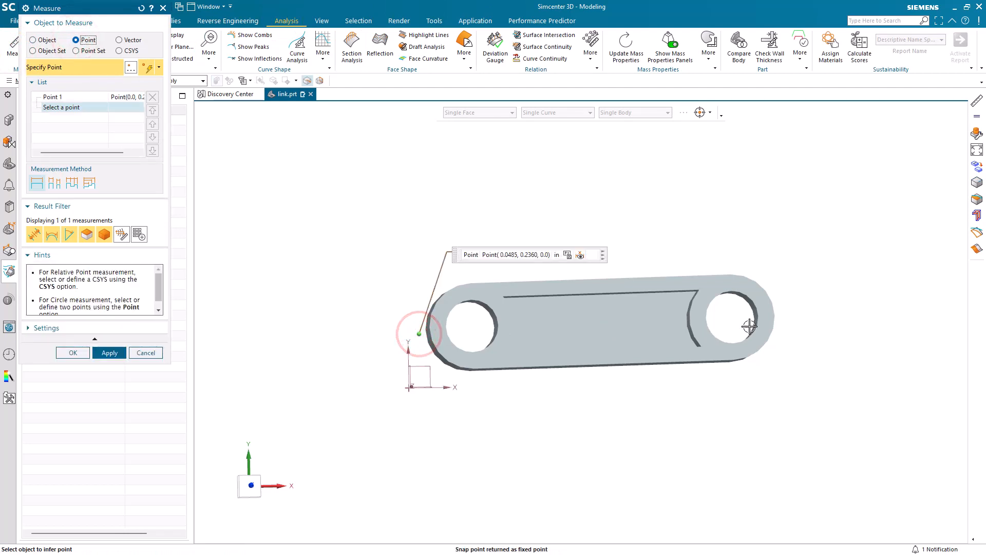
{"action": "left_click", "coordinate": [781, 311]}
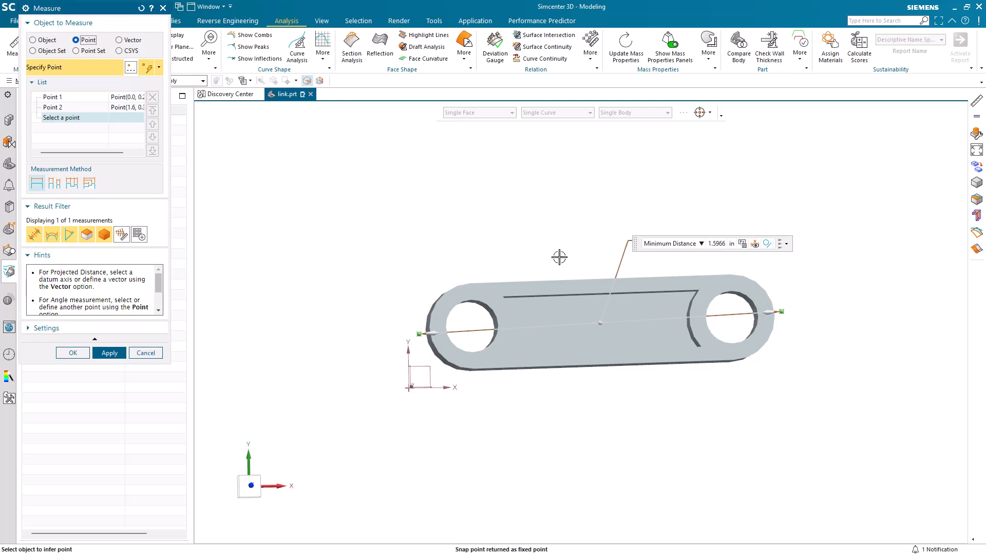
{"action": "left_click", "coordinate": [145, 353]}
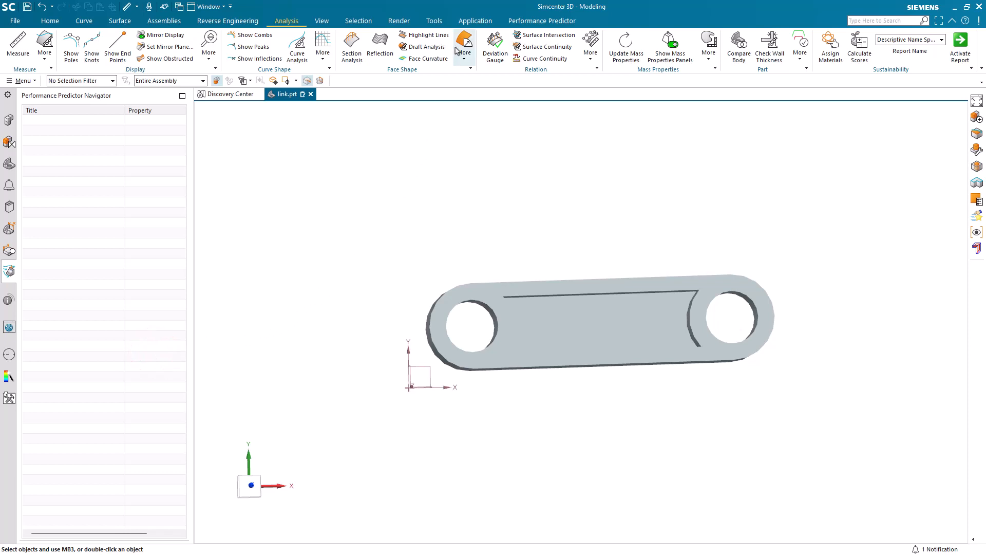
In Pre/Post, create a Simcenter Nastran structural FEM and simulation with an idealized part and a SOL 101 Linear Statics solution named Solution 1.
{"action": "left_click", "coordinate": [463, 22]}
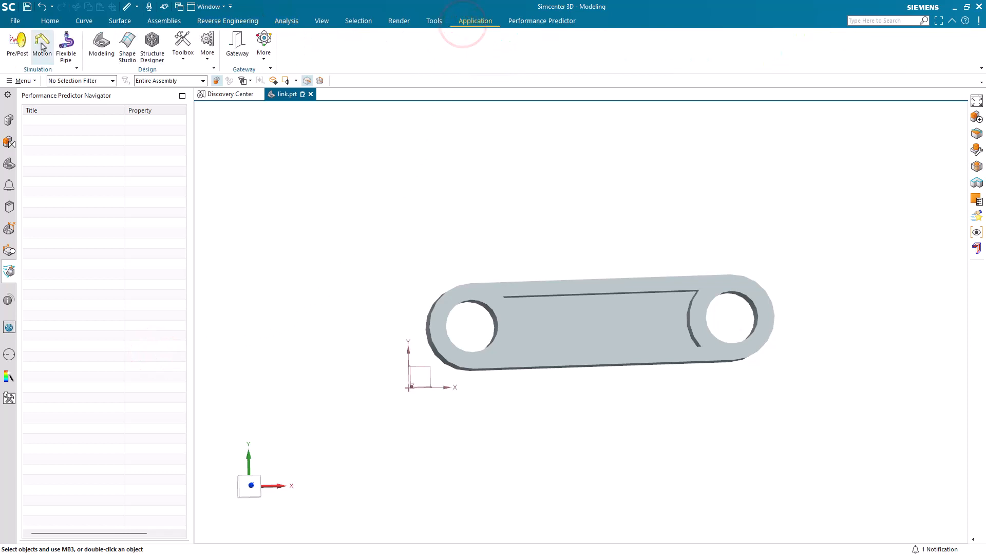
{"action": "left_click", "coordinate": [17, 45]}
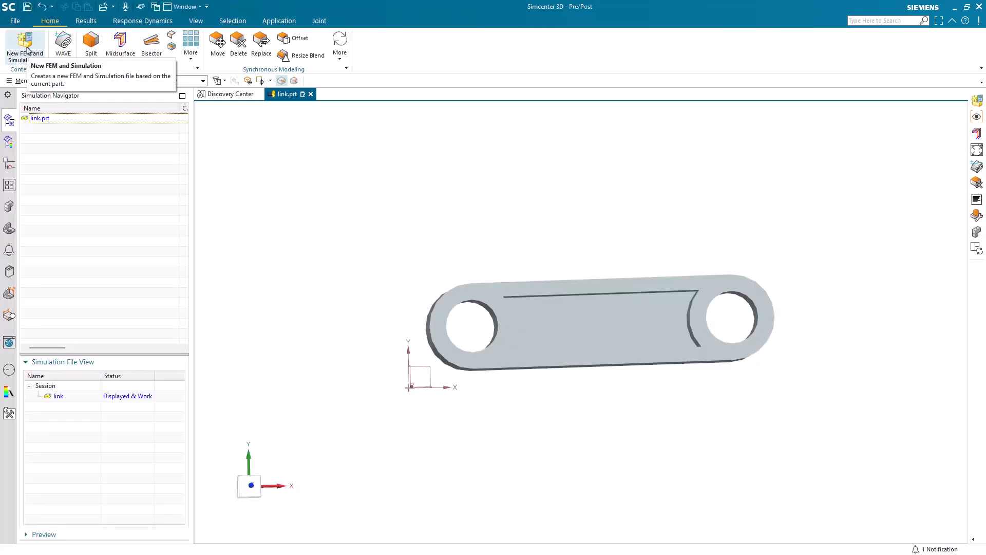
{"action": "left_click", "coordinate": [26, 45]}
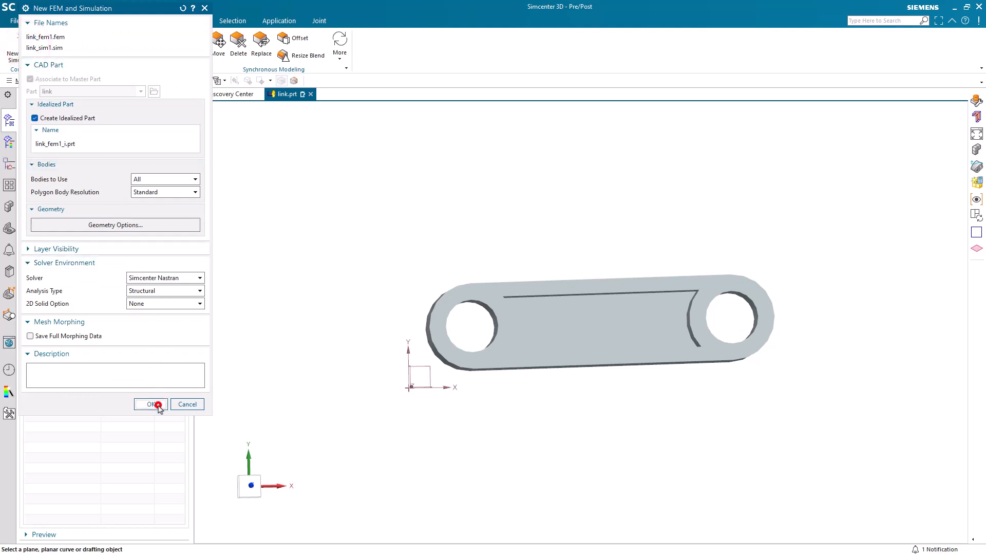
{"action": "left_click", "coordinate": [157, 405]}
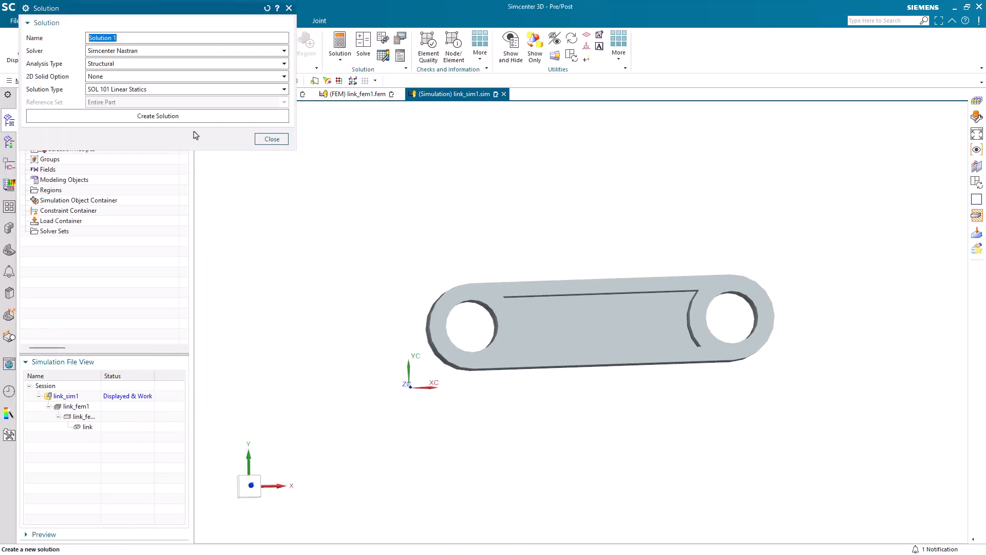
{"action": "left_click", "coordinate": [193, 116]}
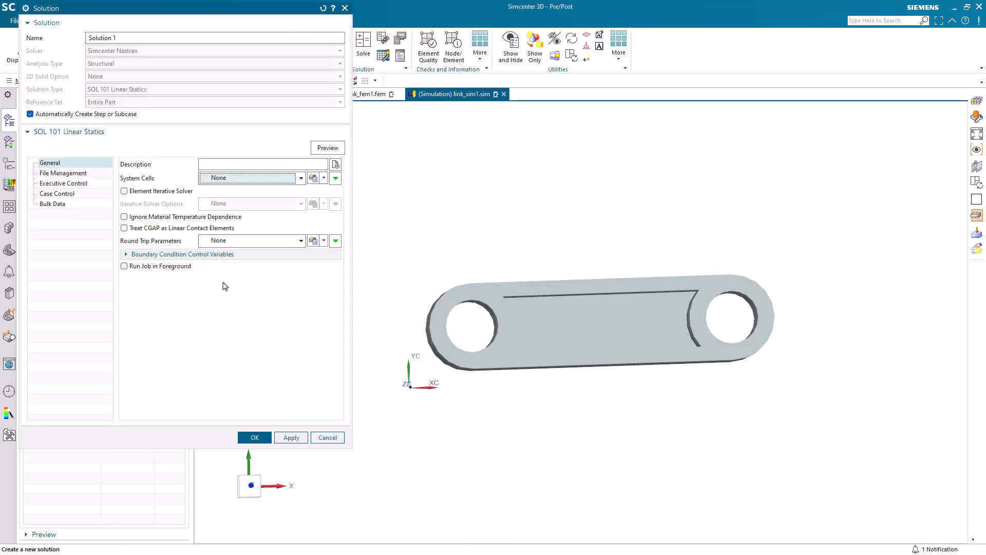
{"action": "left_click", "coordinate": [254, 437]}
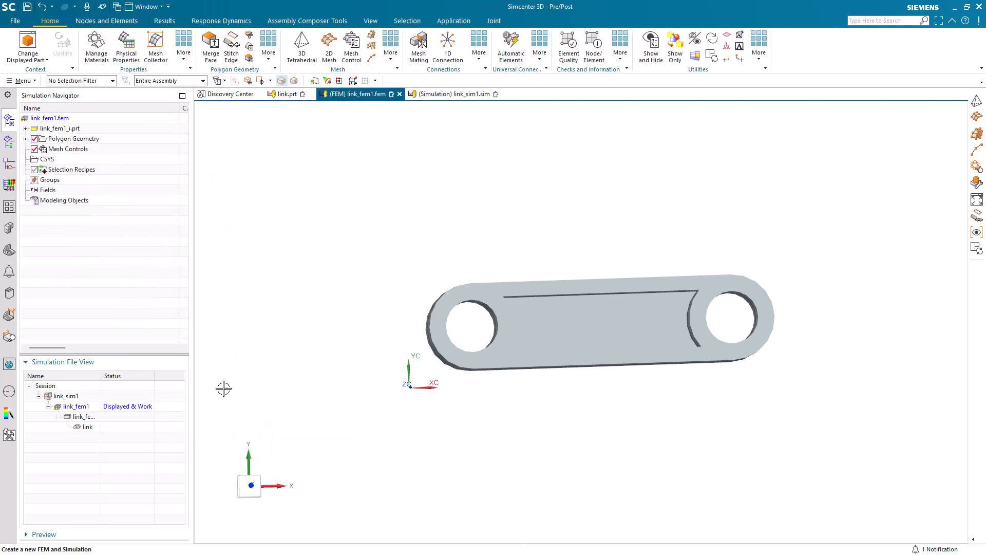
Mesh the link body with CTETRA(10) tetrahedral elements of 0.05 in using the Standard surface meshing method.
{"action": "left_click", "coordinate": [302, 46]}
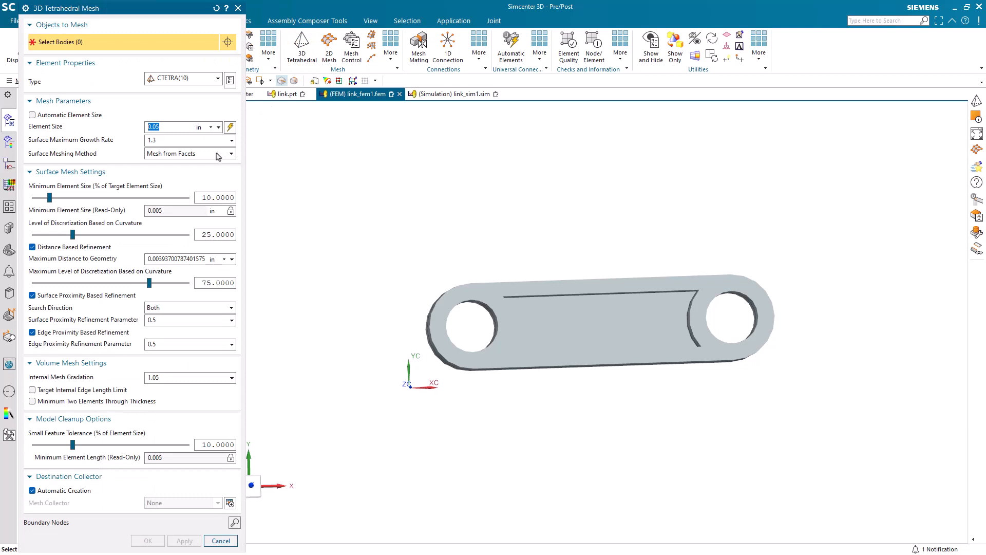
{"action": "left_click", "coordinate": [218, 154]}
{"action": "left_click", "coordinate": [208, 162]}
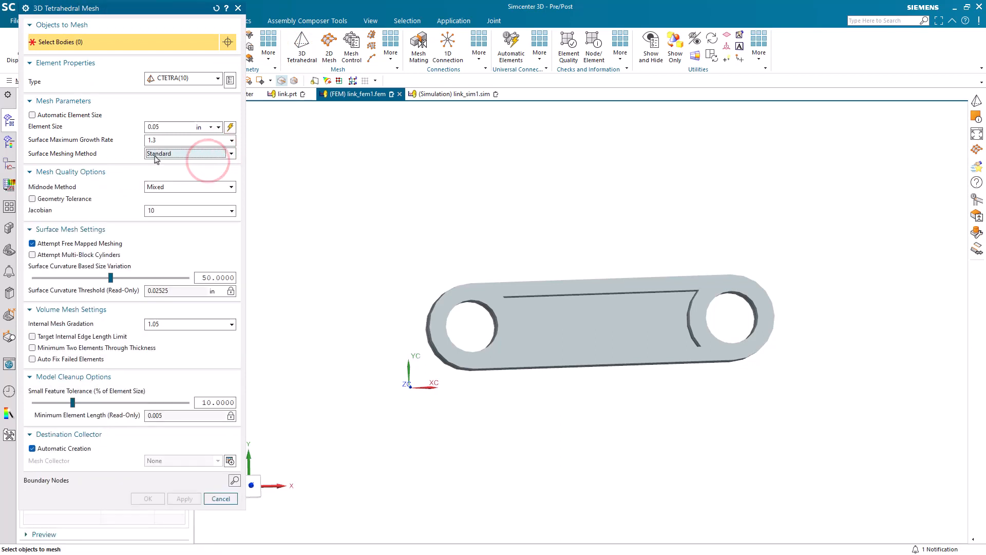
{"action": "left_click", "coordinate": [568, 324]}
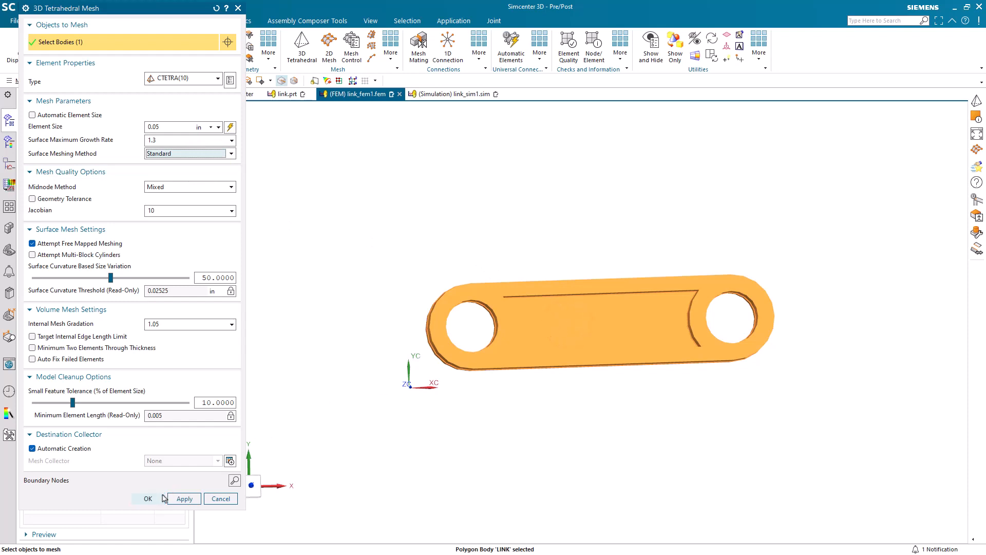
{"action": "left_click", "coordinate": [162, 498]}
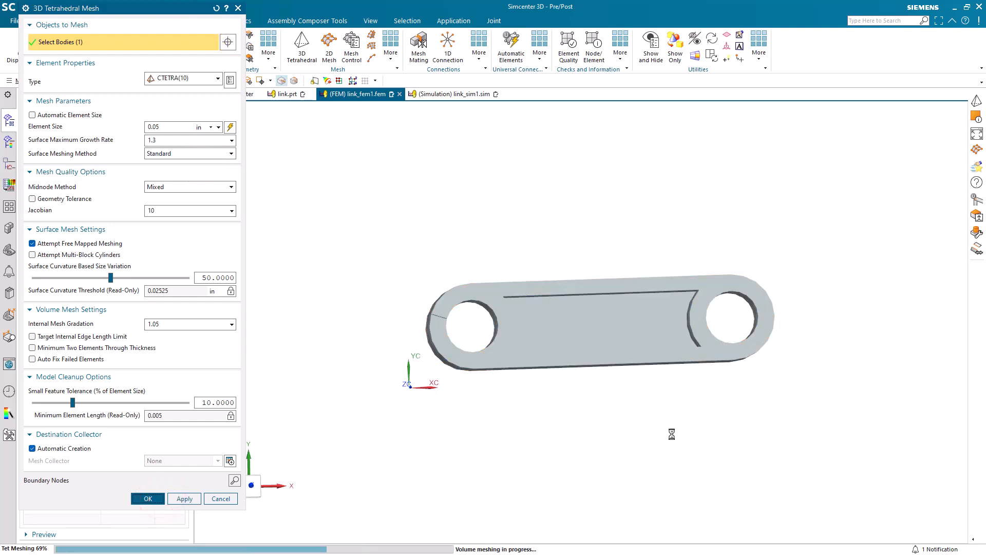
{"action": "scroll", "coordinate": [664, 394], "scroll_direction": "up", "scroll_amount": 3}
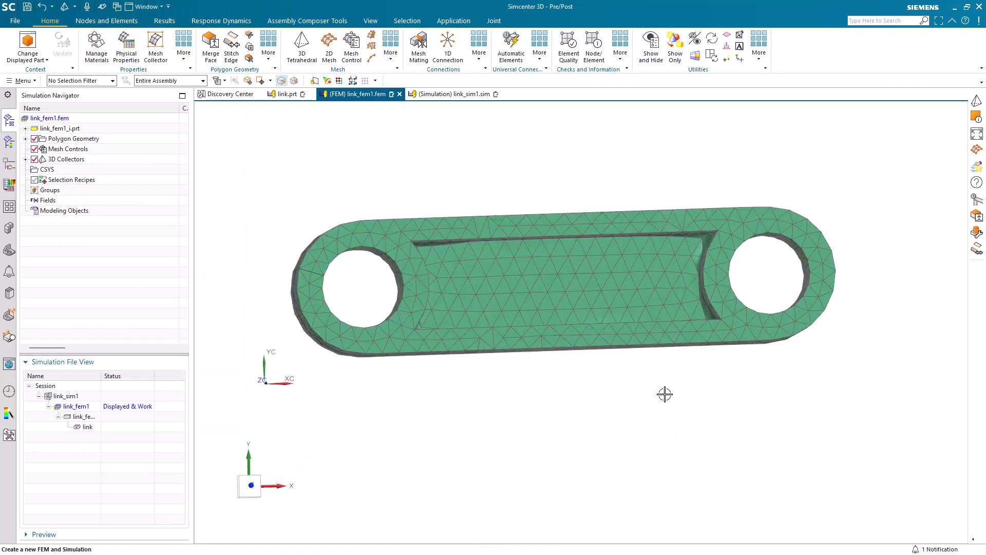
Examine the link's mesh on the underside, along the outer edges and inside both holes.
{"action": "middle_click_drag", "start_coordinate": [590, 332], "coordinate": [609, 217]}
{"action": "scroll", "coordinate": [700, 333], "scroll_direction": "up", "scroll_amount": 3}
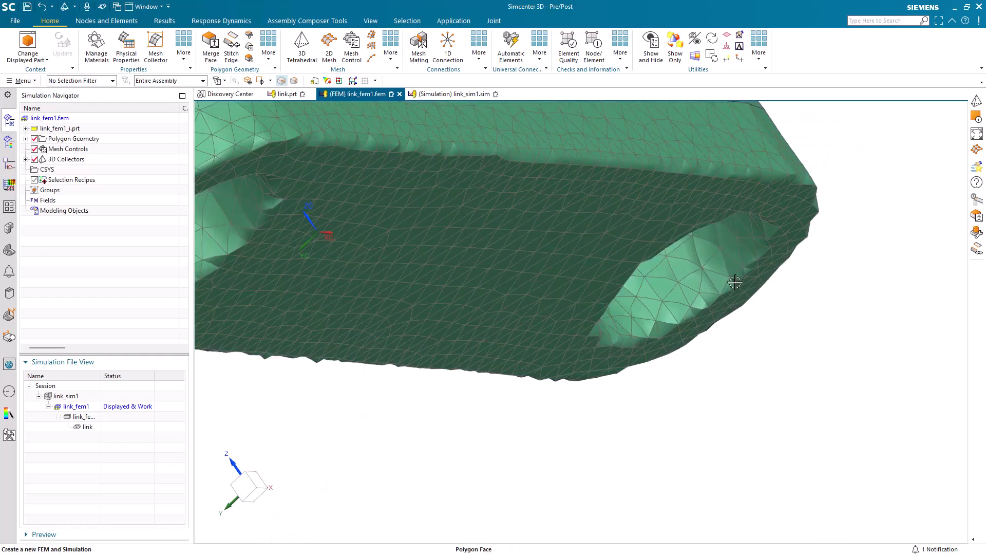
{"action": "mouse_move", "coordinate": [786, 228]}
{"action": "middle_mouse_down"}
{"action": "mouse_move", "coordinate": [759, 211]}
{"action": "mouse_move", "coordinate": [737, 158]}
{"action": "mouse_move", "coordinate": [802, 198]}
{"action": "middle_mouse_up"}
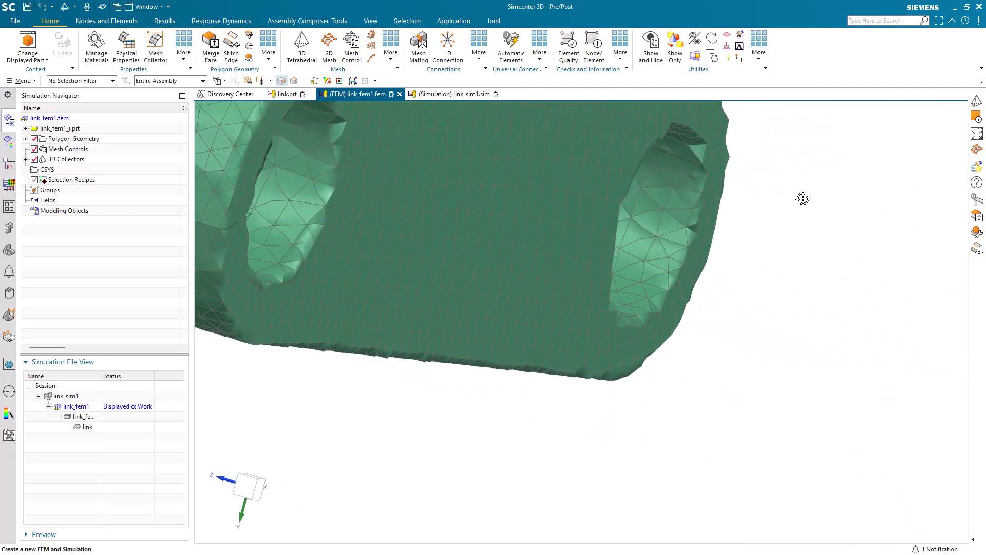
{"action": "scroll", "coordinate": [788, 439], "scroll_direction": "down", "scroll_amount": 5}
{"action": "middle_click_drag", "start_coordinate": [685, 315], "coordinate": [658, 432]}
{"action": "scroll", "coordinate": [795, 425], "scroll_direction": "up", "scroll_amount": 2}
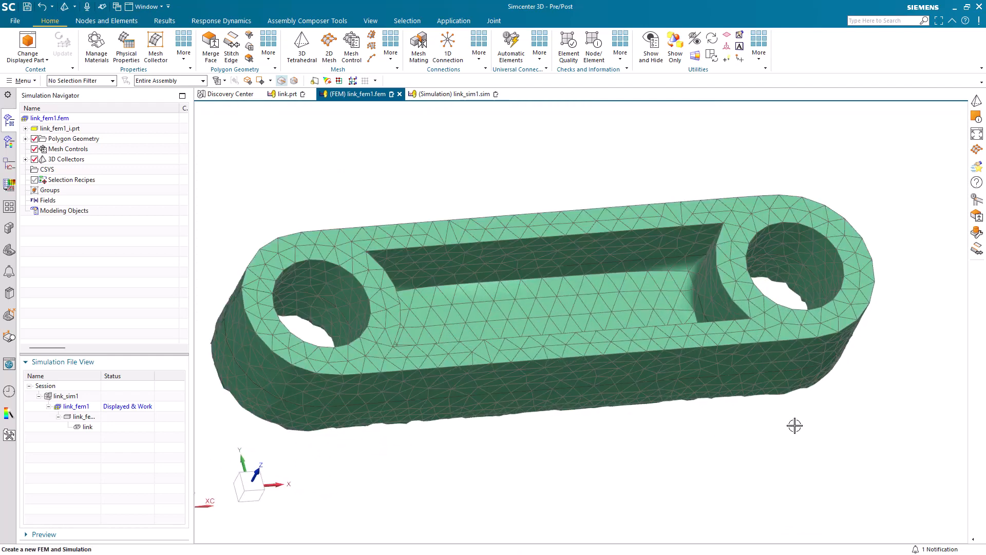
Undo the current mesh and set up a CTETRA(10) tetrahedral mesh on the link body using the Mesh from Facets surface meshing method.
{"action": "left_click", "coordinate": [40, 7]}
{"action": "left_click", "coordinate": [302, 43]}
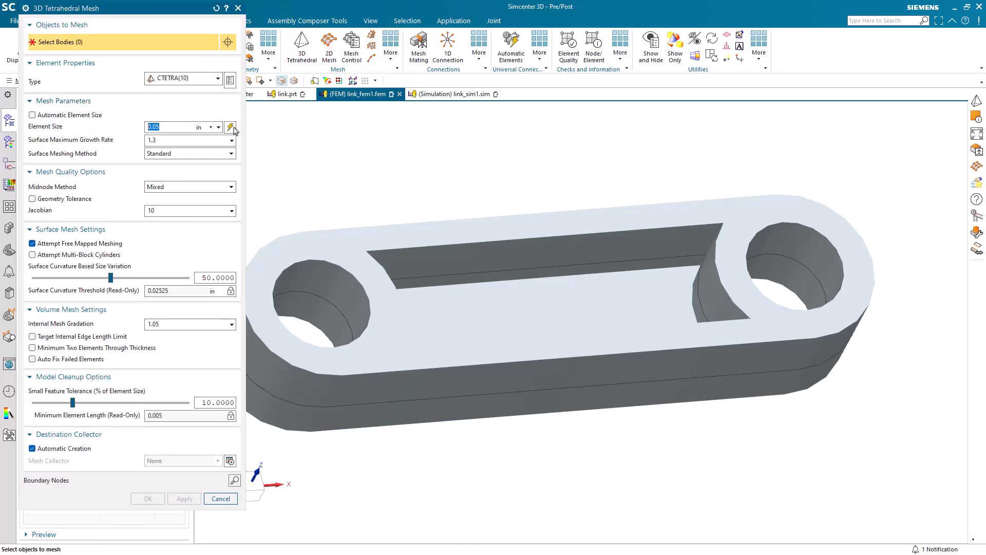
{"action": "left_click", "coordinate": [480, 286]}
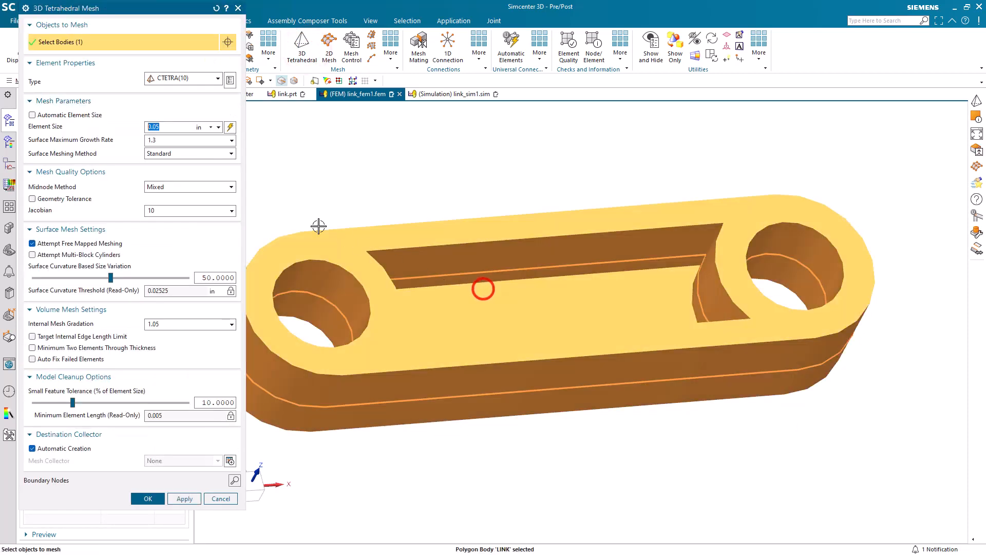
{"action": "left_click", "coordinate": [229, 153]}
{"action": "left_click", "coordinate": [208, 173]}
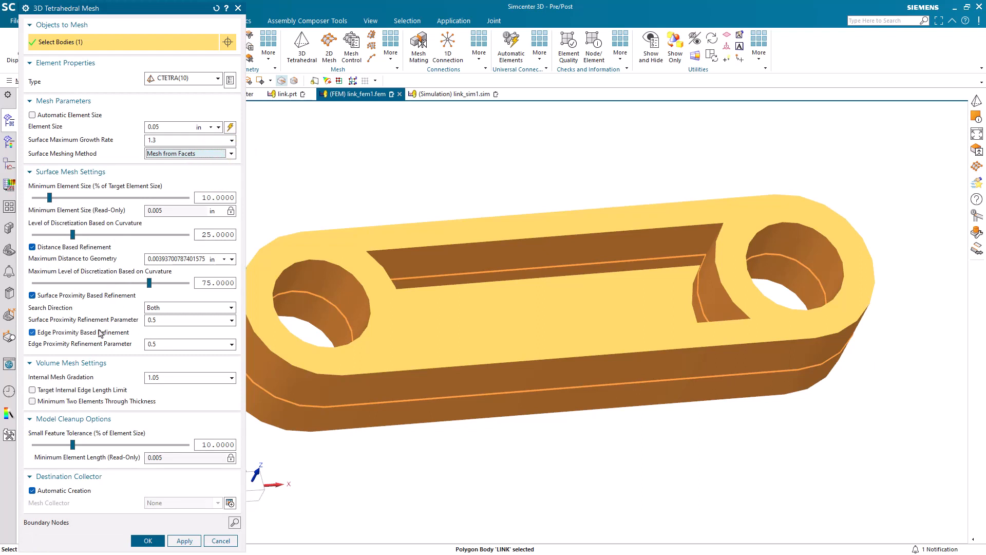
Read the 3D Tetrahedral Mesh help on the Mesh from Facets surface settings, including distance and proximity refinement and search direction.
{"action": "key", "text": "F1"}
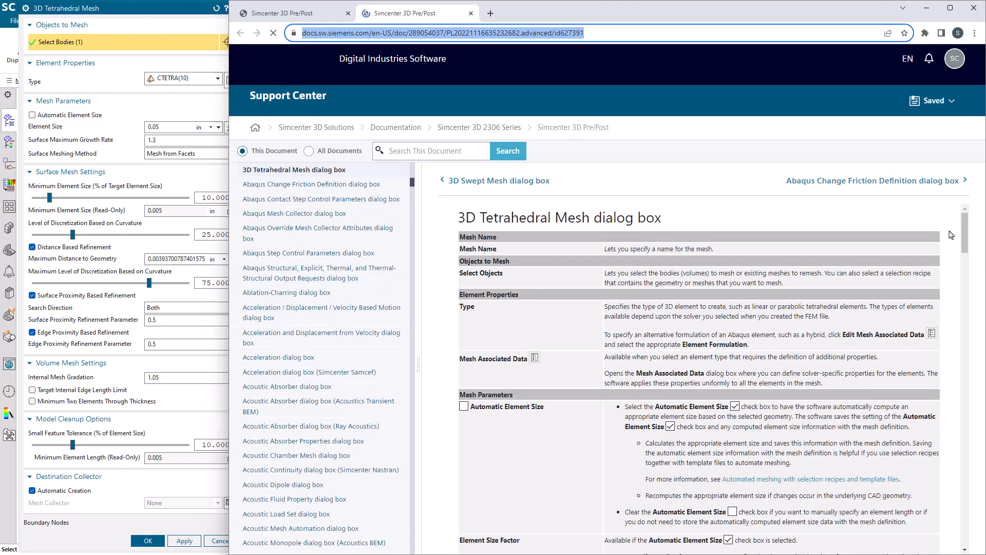
{"action": "left_click_drag", "start_coordinate": [966, 237], "coordinate": [940, 373]}
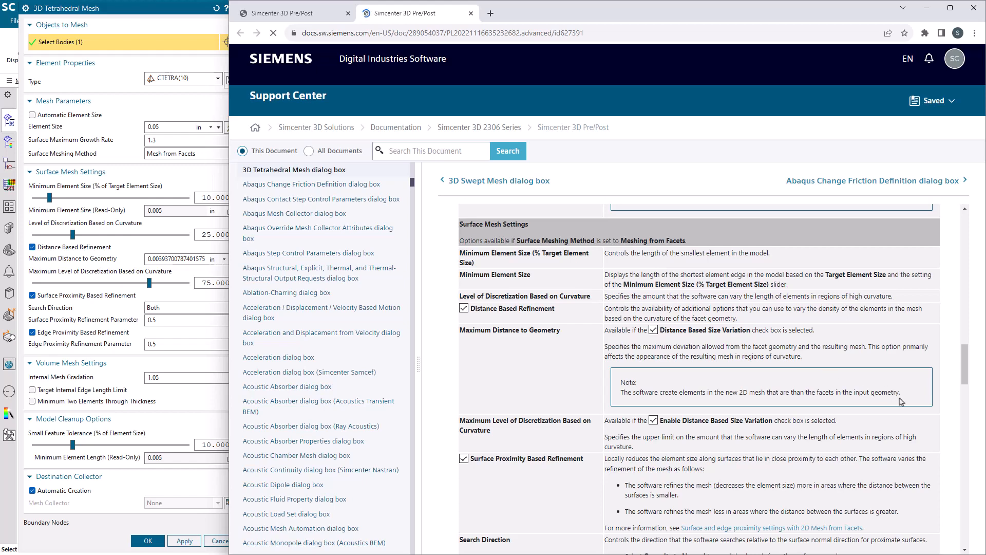
{"action": "left_click", "coordinate": [966, 440]}
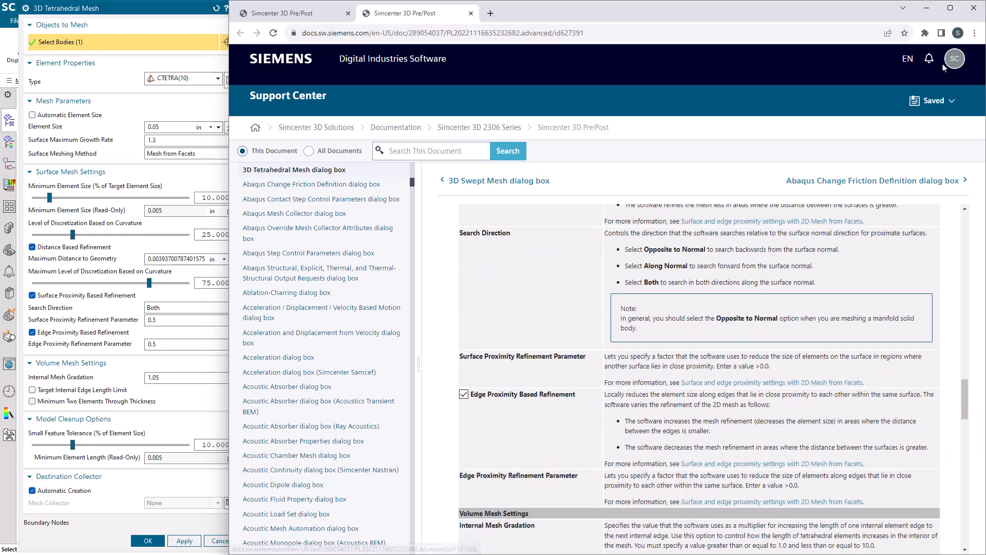
{"action": "left_click", "coordinate": [927, 11]}
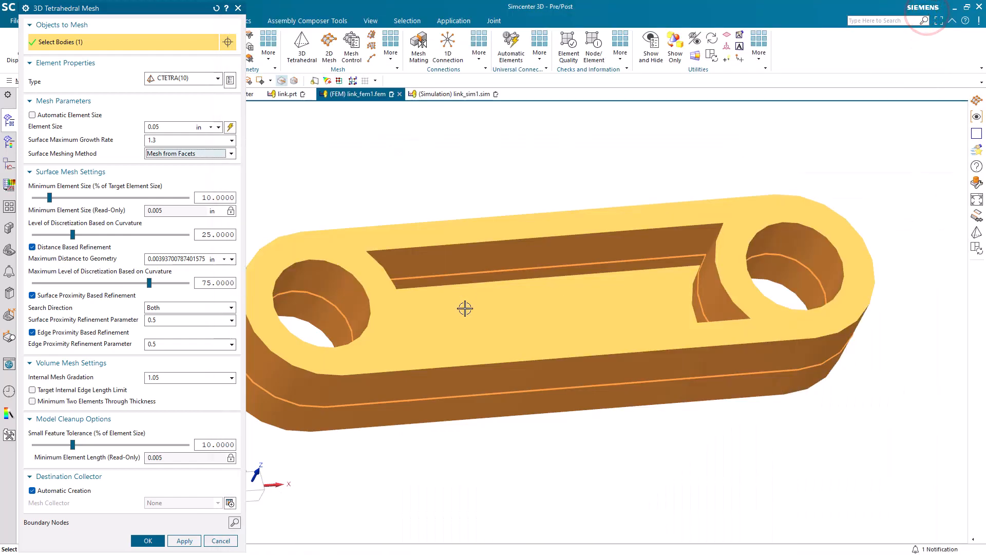
Generate the facet-based tetrahedral mesh on the link body with an element size of 0.05 in.
{"action": "left_click", "coordinate": [148, 540]}
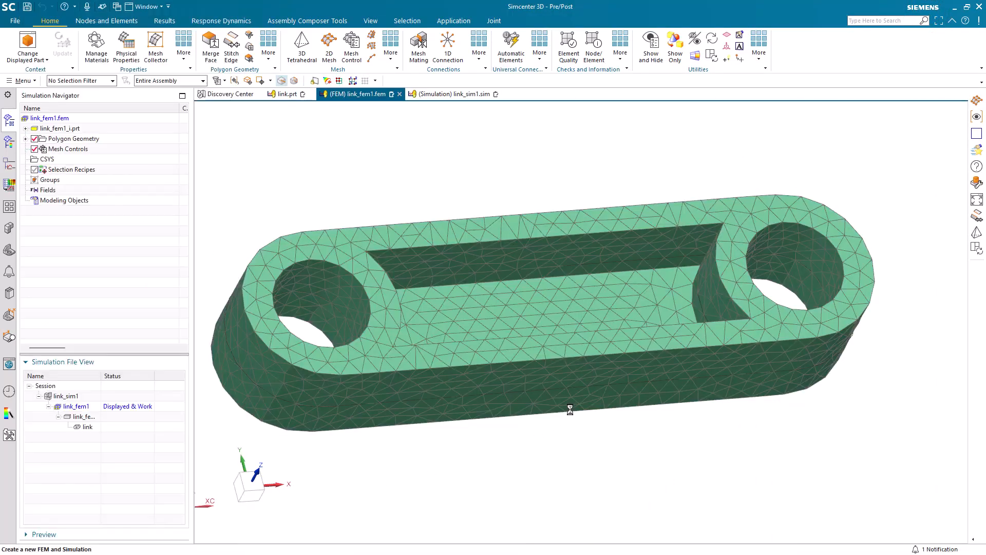
{"action": "mouse_move", "coordinate": [568, 353]}
{"action": "middle_mouse_down"}
{"action": "mouse_move", "coordinate": [539, 329]}
{"action": "mouse_move", "coordinate": [527, 363]}
{"action": "mouse_move", "coordinate": [587, 247]}
{"action": "mouse_move", "coordinate": [572, 226]}
{"action": "mouse_move", "coordinate": [606, 245]}
{"action": "mouse_move", "coordinate": [570, 278]}
{"action": "mouse_move", "coordinate": [557, 307]}
{"action": "mouse_move", "coordinate": [572, 341]}
{"action": "middle_mouse_up"}
Assign the library material AISI_310_SS to the PSOLID physical property of the LINK 3D collector.
{"action": "left_click", "coordinate": [25, 159]}
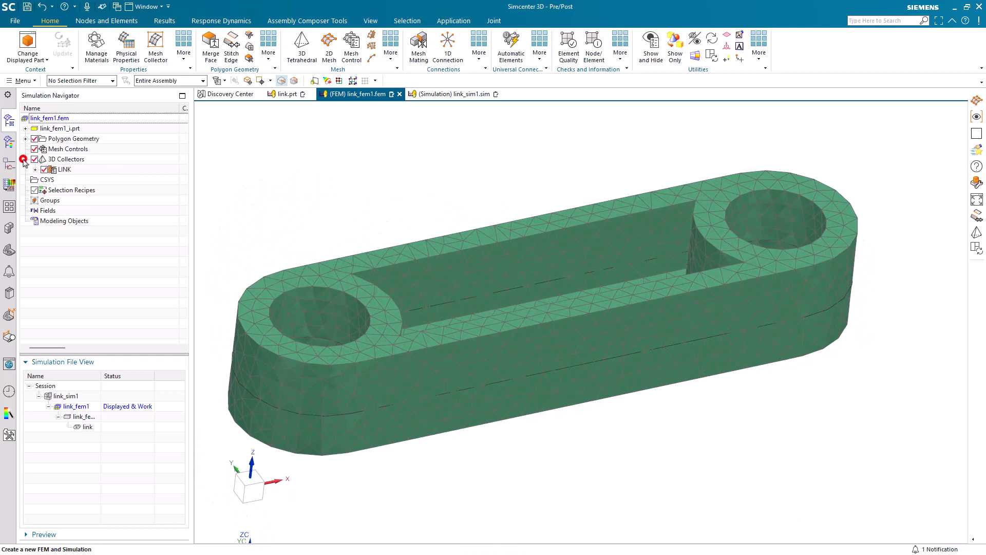
{"action": "right_click", "coordinate": [66, 169]}
{"action": "left_click", "coordinate": [88, 194]}
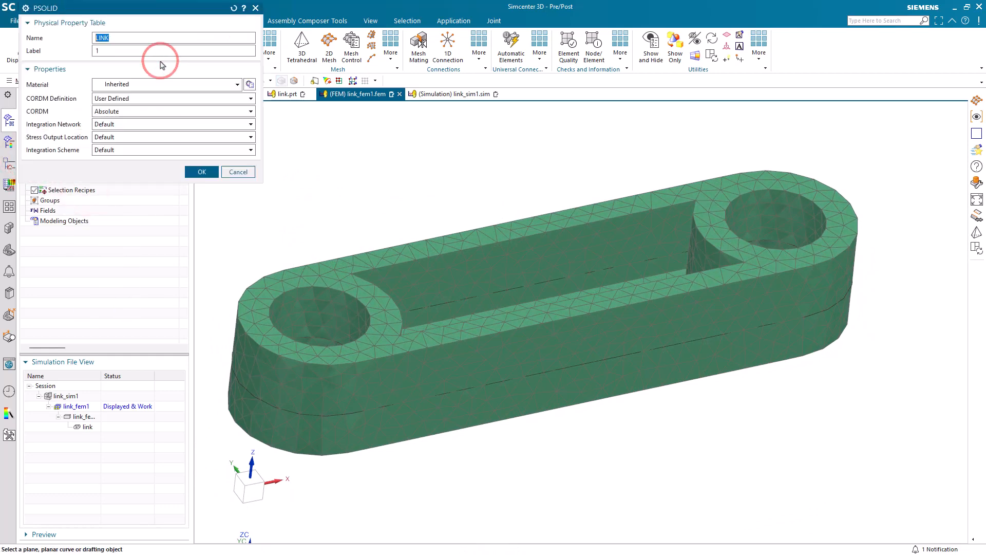
{"action": "left_click", "coordinate": [250, 84]}
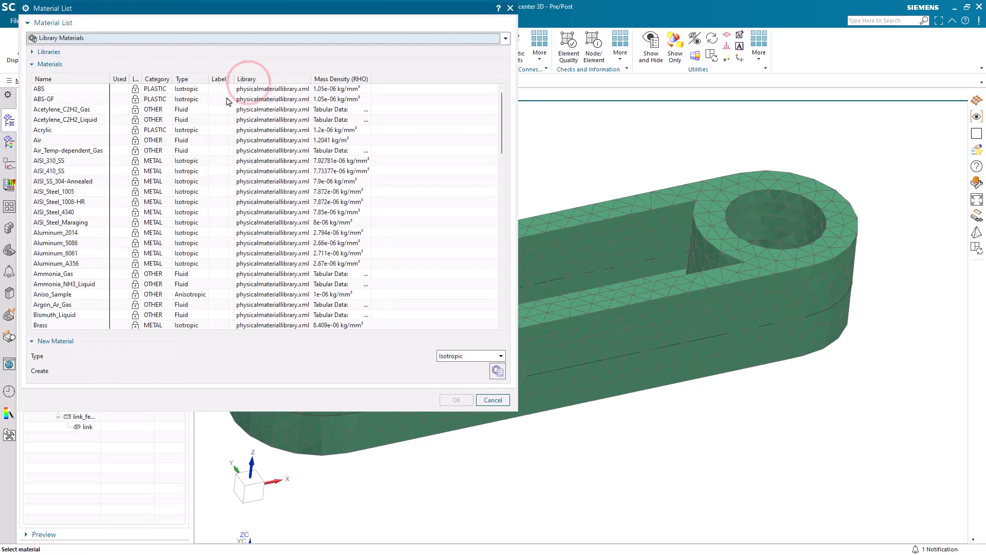
{"action": "double_click", "coordinate": [77, 161]}
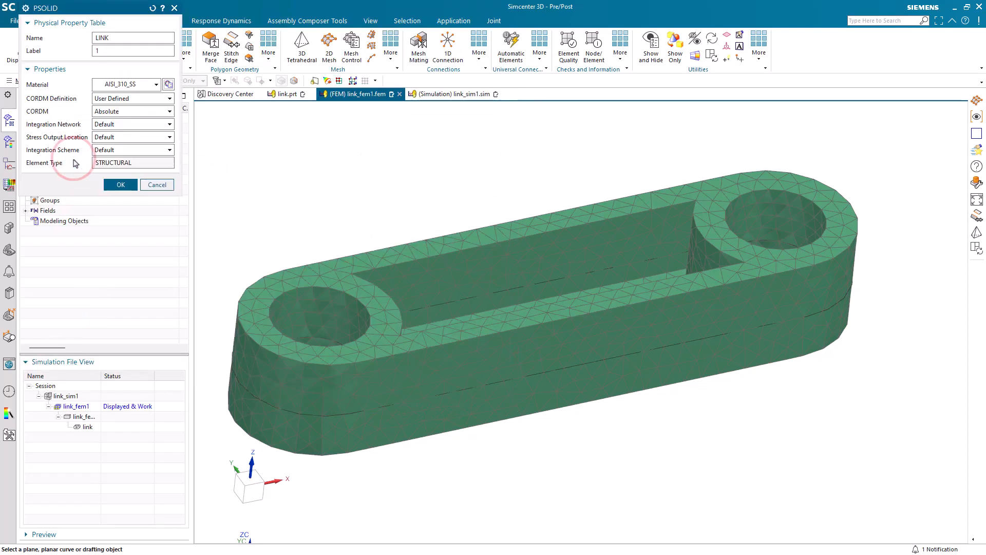
{"action": "middle_click", "coordinate": [76, 163]}
{"action": "middle_click", "coordinate": [82, 181]}
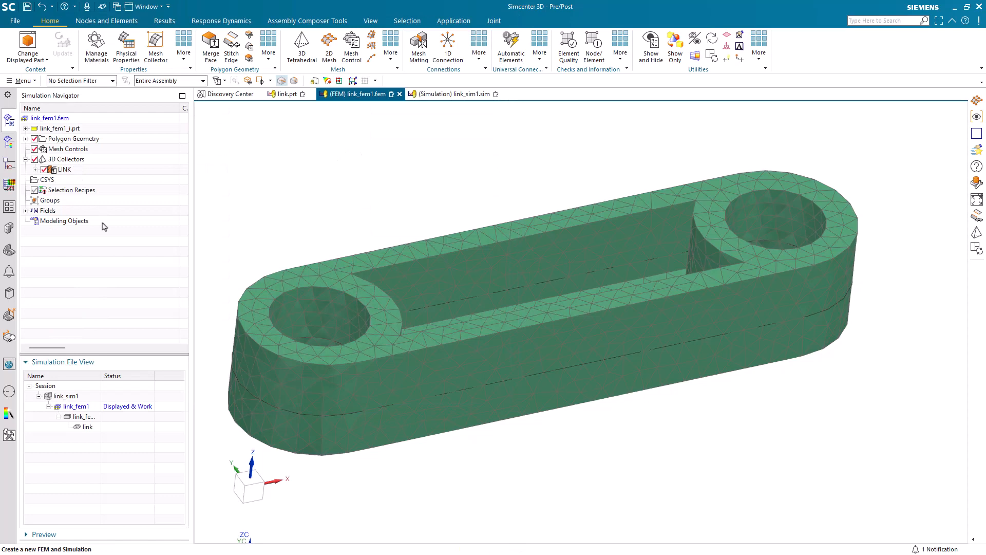
Switch to the link_sim1 simulation and deactivate Subcase - Statics 1 under Solution 1.
{"action": "double_click", "coordinate": [77, 396]}
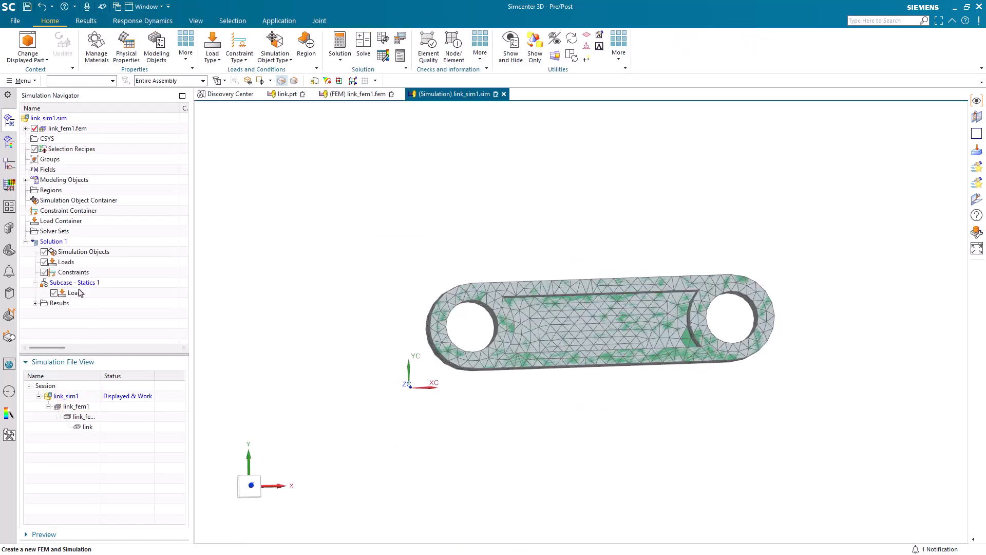
{"action": "double_click", "coordinate": [74, 282]}
Apply a Fixed Translation Constraint to the nodes inside the hole at the link's negative X end, selected by the Feature Angle Nodes method.
{"action": "left_click", "coordinate": [239, 56]}
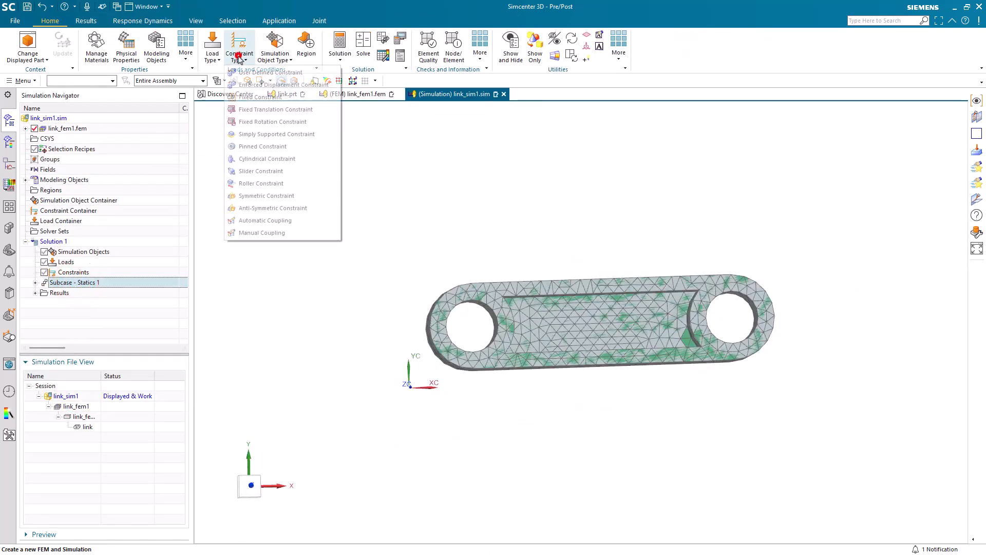
{"action": "left_click", "coordinate": [249, 109]}
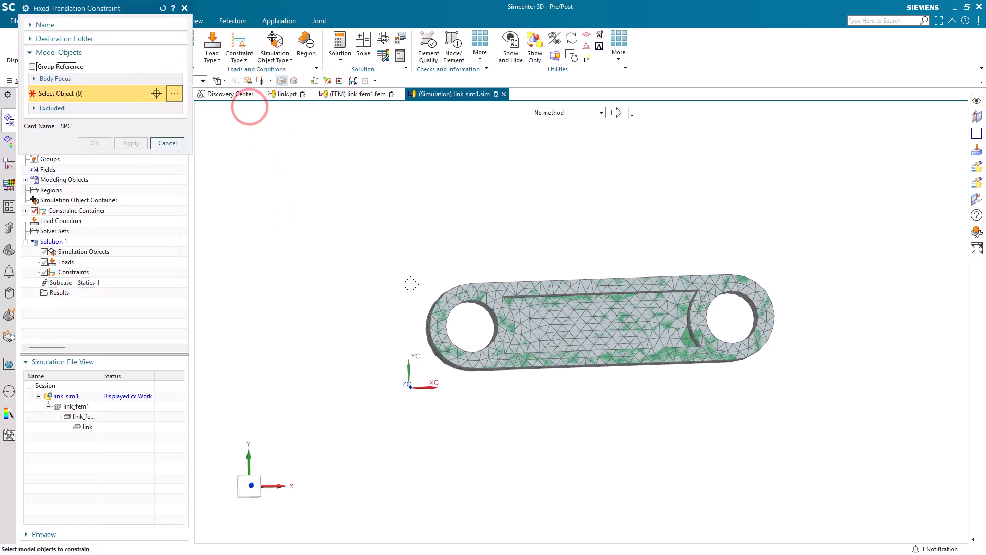
{"action": "middle_click_drag", "start_coordinate": [524, 329], "coordinate": [526, 300]}
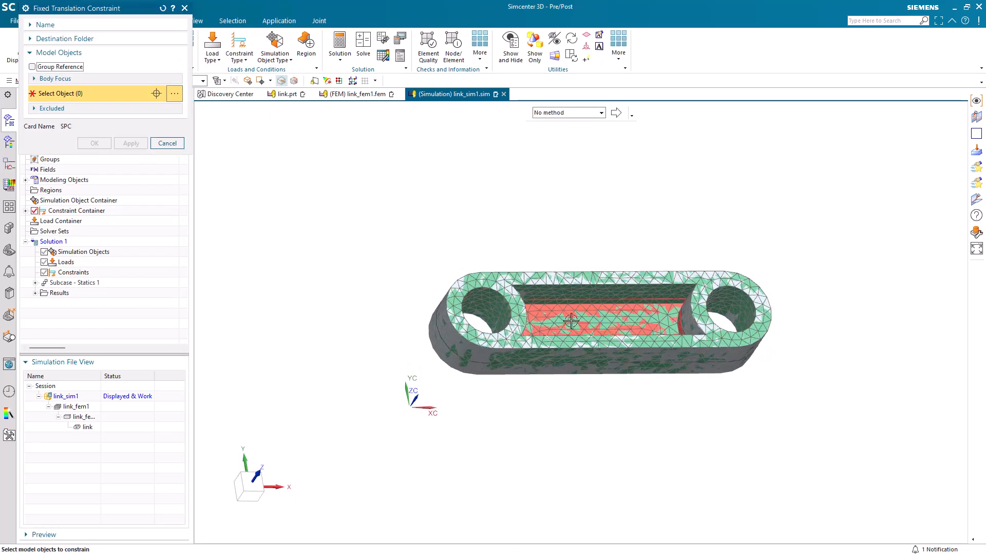
{"action": "scroll", "coordinate": [554, 314], "scroll_direction": "up", "scroll_amount": 5}
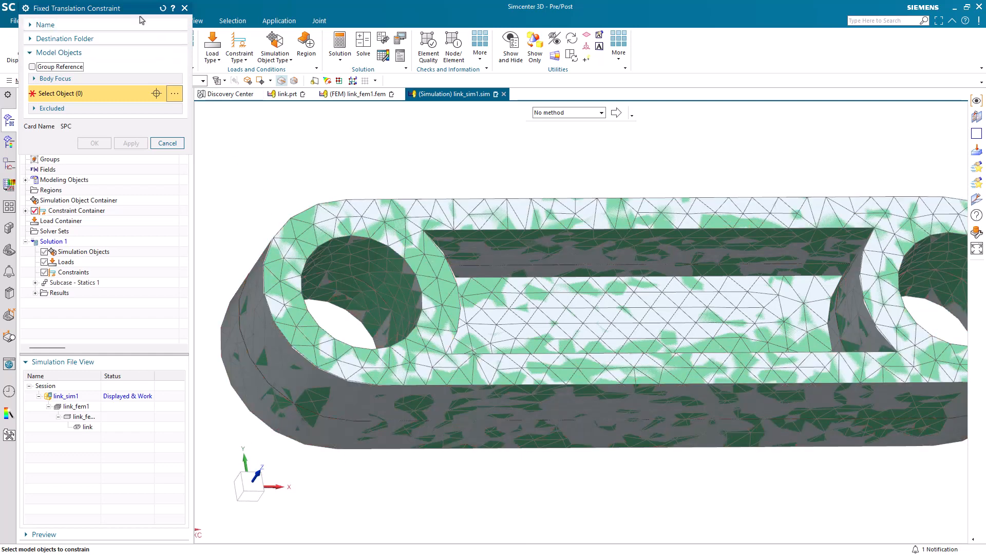
{"action": "left_click_drag", "start_coordinate": [138, 16], "coordinate": [229, 77]}
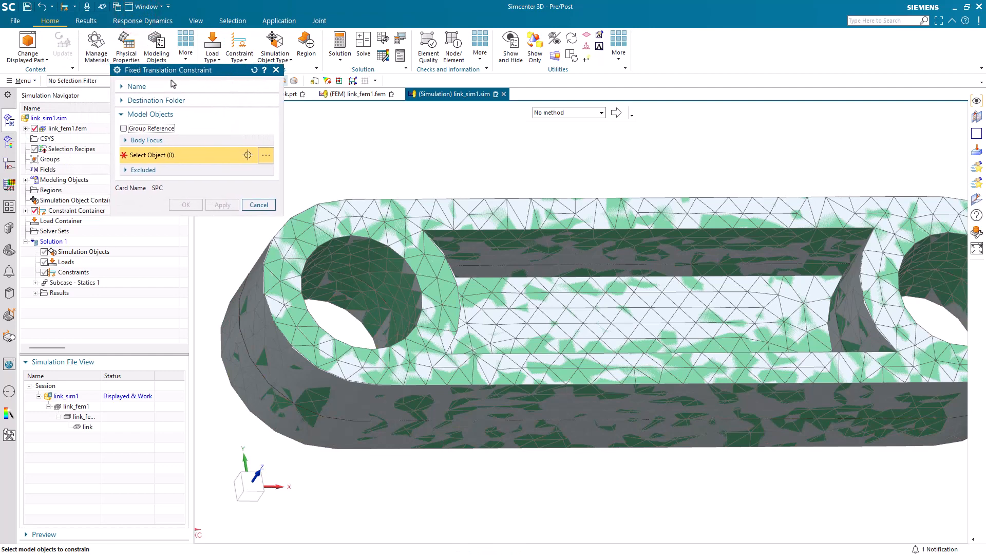
{"action": "left_click", "coordinate": [98, 81]}
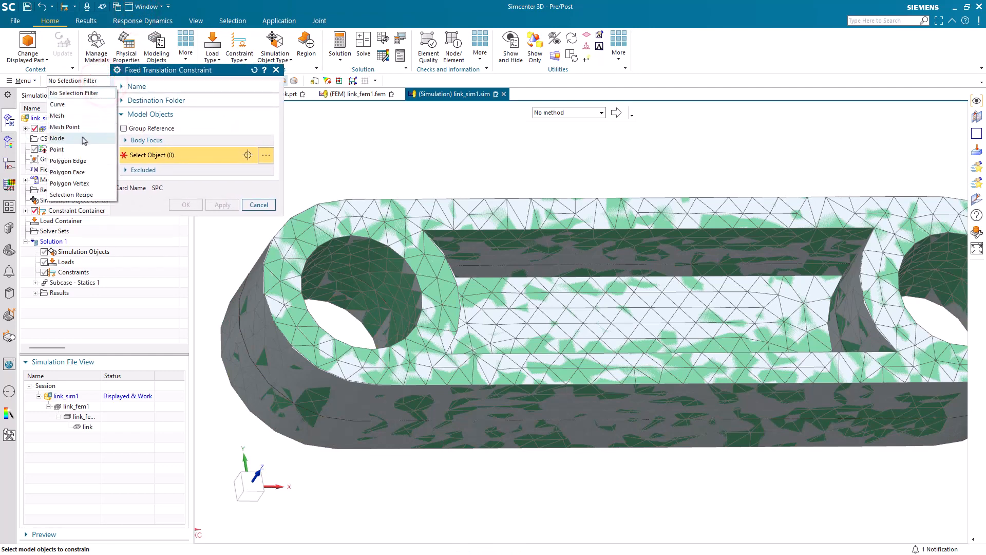
{"action": "left_click", "coordinate": [83, 136]}
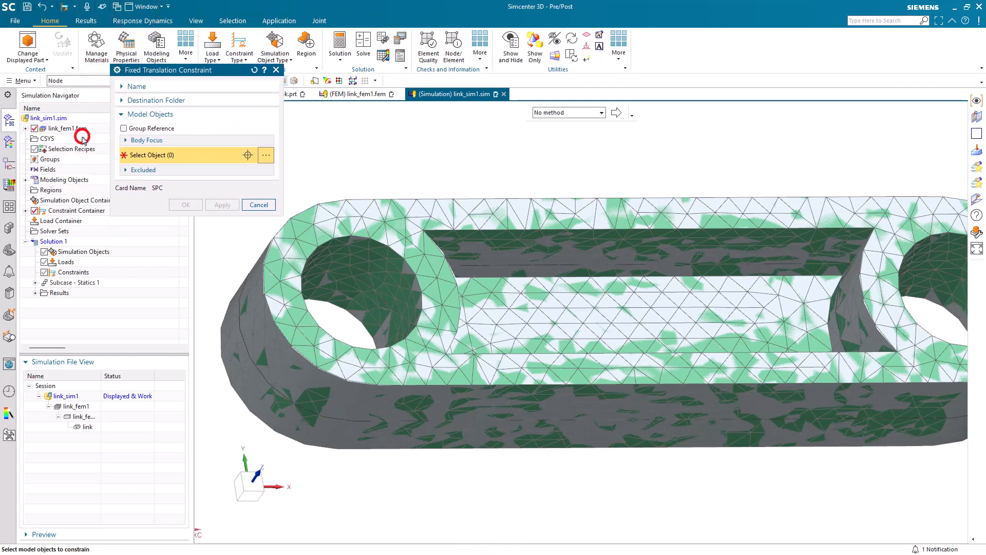
{"action": "left_click", "coordinate": [578, 113]}
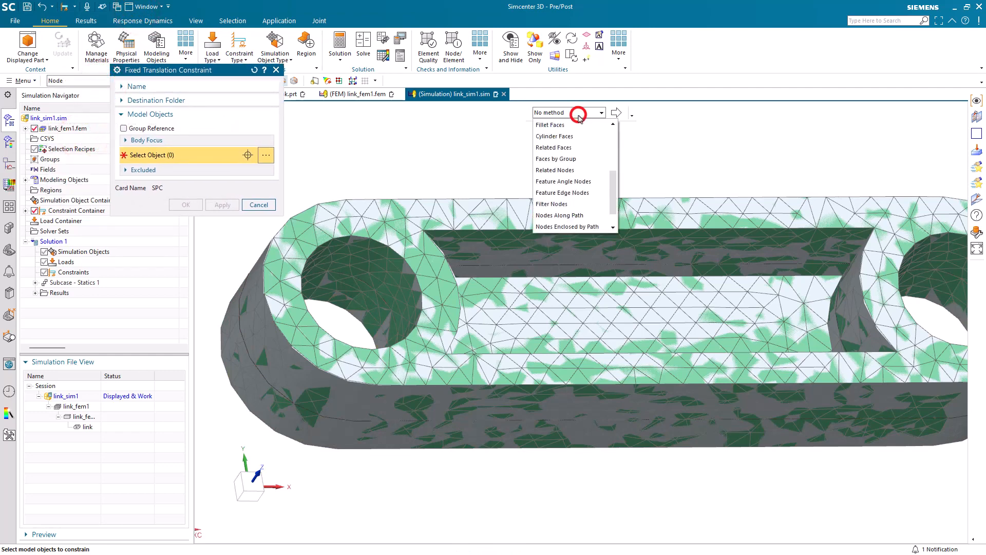
{"action": "left_click", "coordinate": [586, 181]}
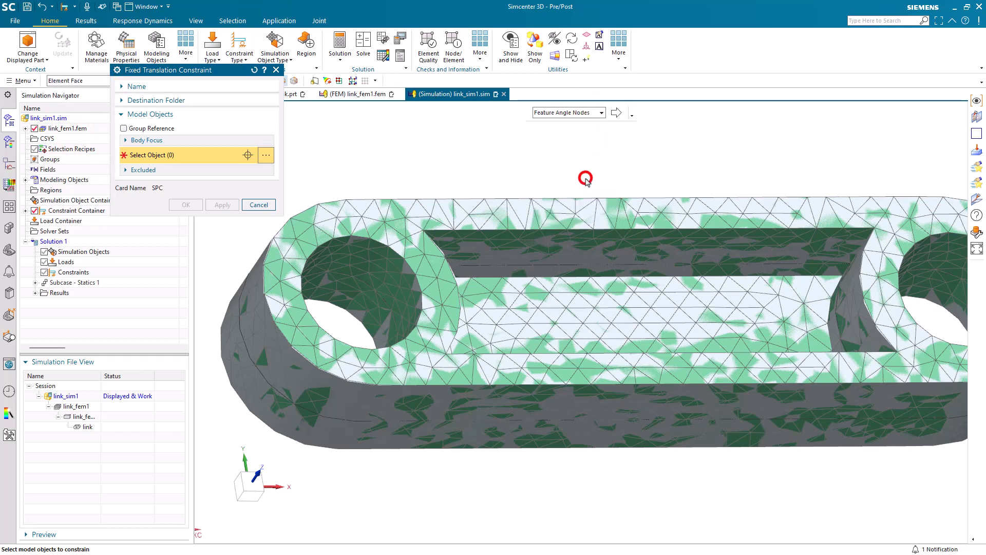
{"action": "left_click", "coordinate": [618, 113]}
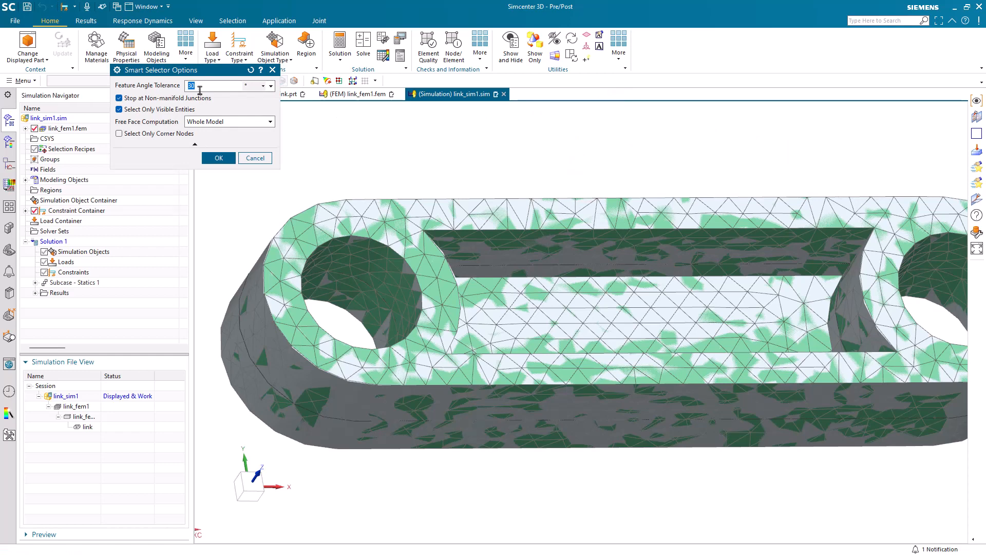
{"action": "left_click", "coordinate": [218, 159]}
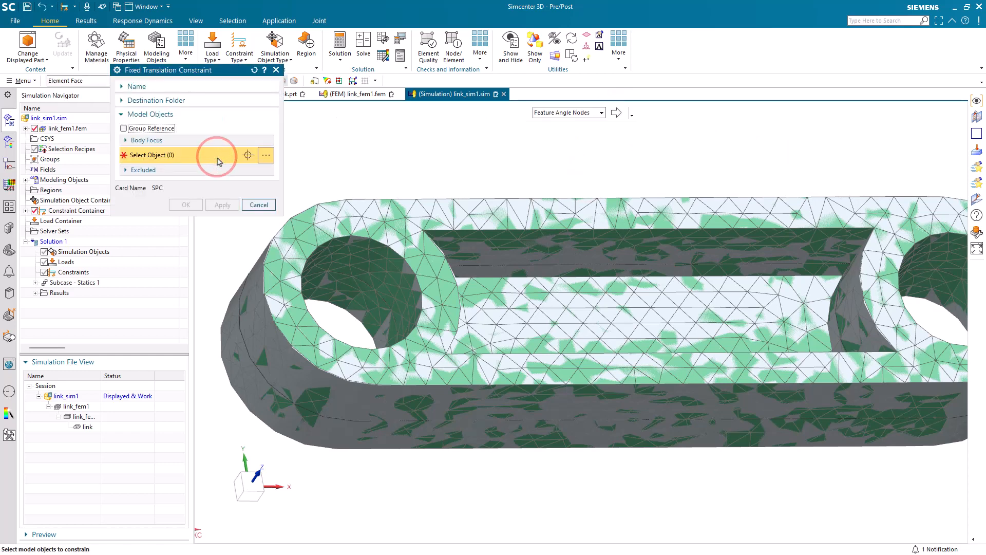
{"action": "left_click", "coordinate": [379, 263]}
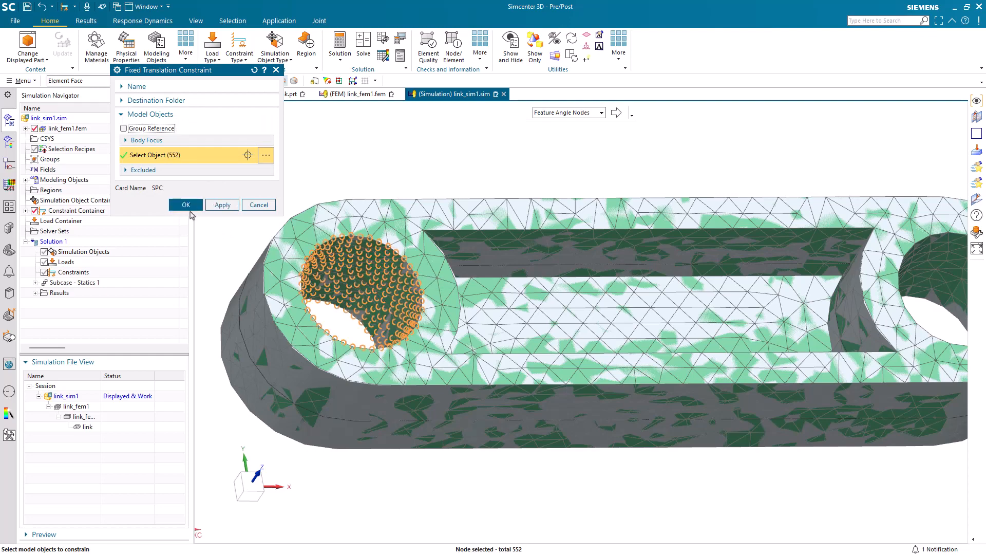
{"action": "left_click", "coordinate": [186, 204]}
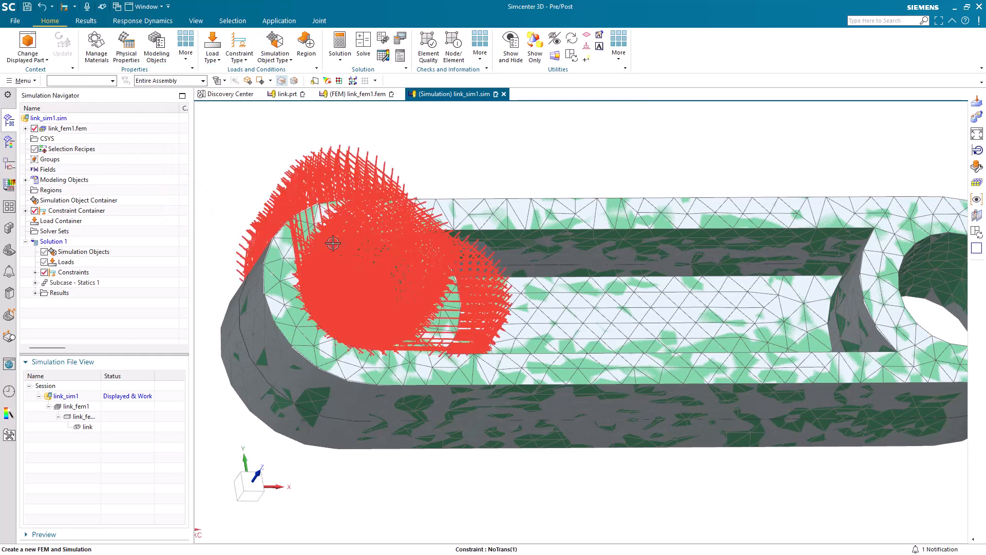
Apply a 1 lbf Magnitude and Direction force along ZC to the nodes inside the hole at the positive X end, selected by Feature Angle Nodes.
{"action": "scroll", "coordinate": [332, 242], "scroll_direction": "down", "scroll_amount": 6}
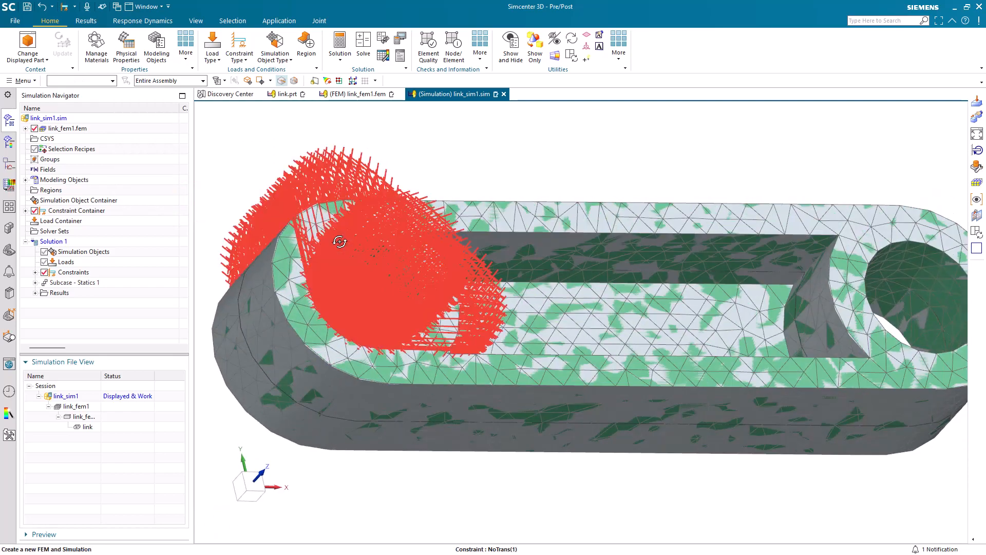
{"action": "left_click", "coordinate": [213, 51]}
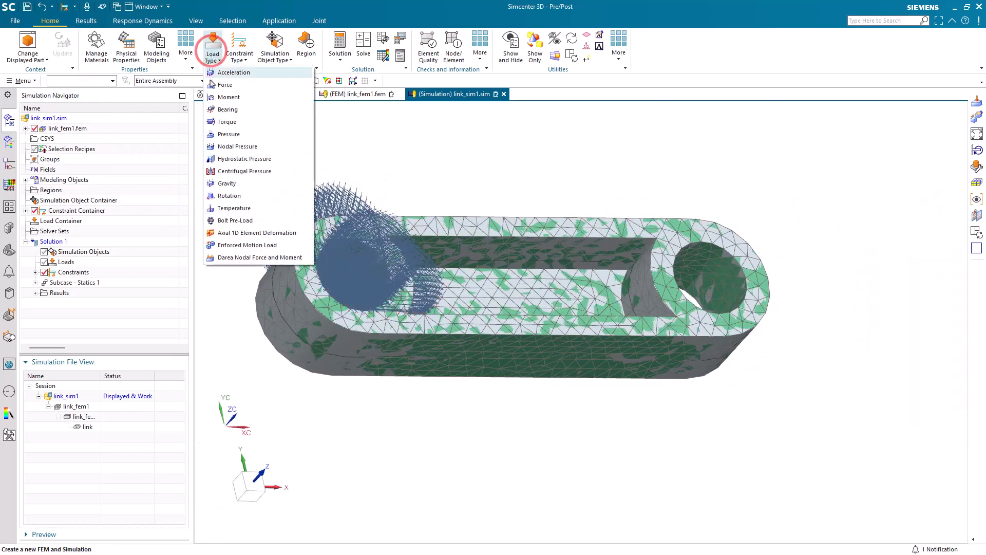
{"action": "left_click", "coordinate": [220, 86]}
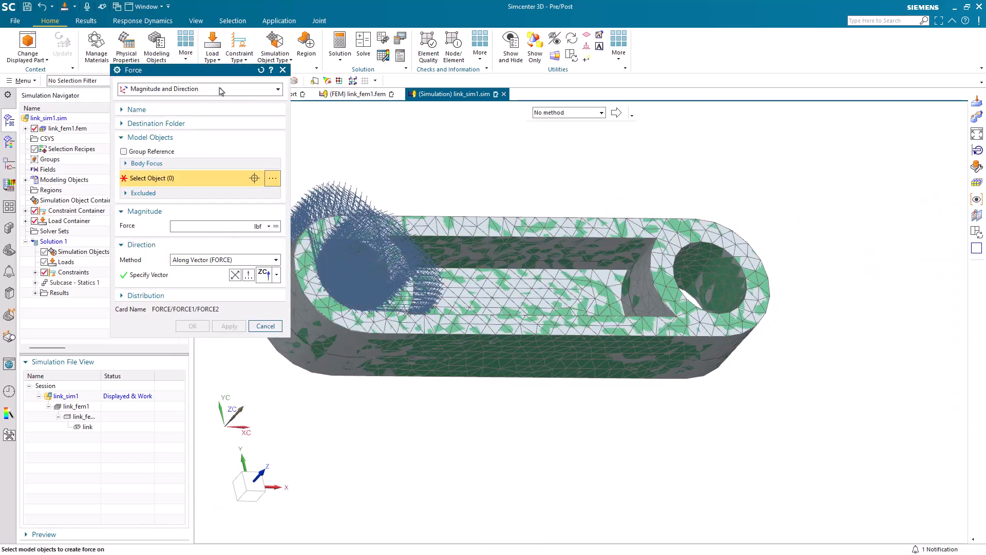
{"action": "left_click", "coordinate": [591, 114]}
{"action": "left_click", "coordinate": [574, 179]}
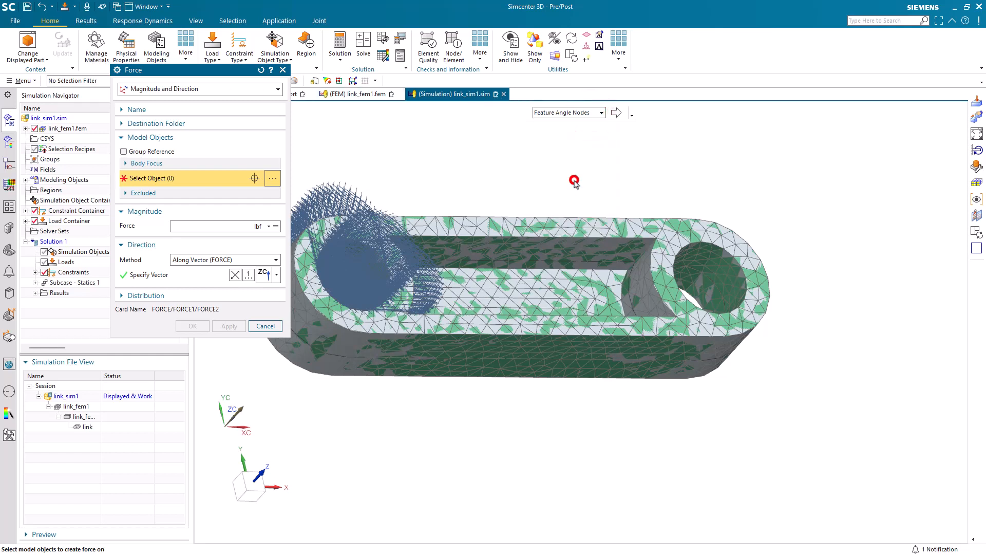
{"action": "left_click", "coordinate": [711, 264]}
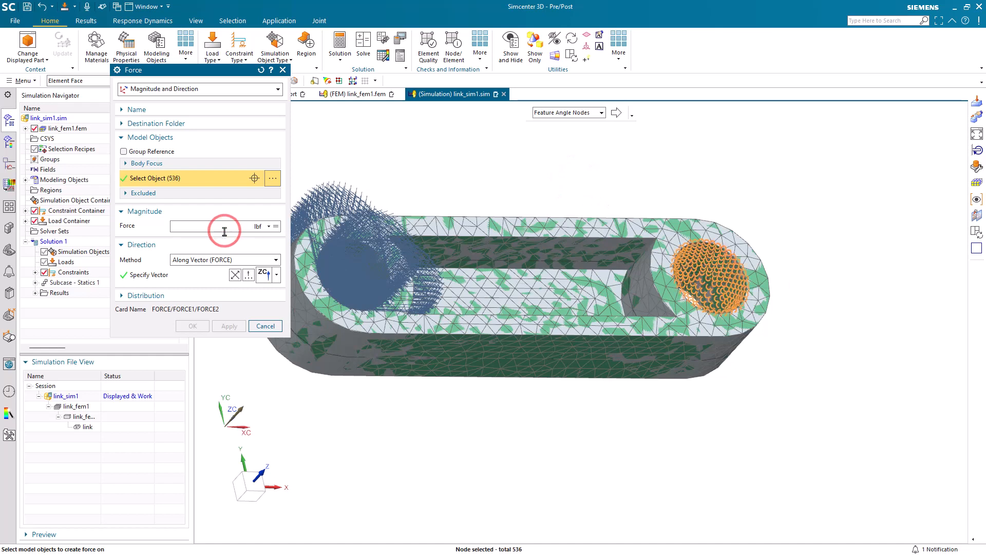
{"action": "type", "text": "1"}
{"action": "left_click", "coordinate": [192, 326]}
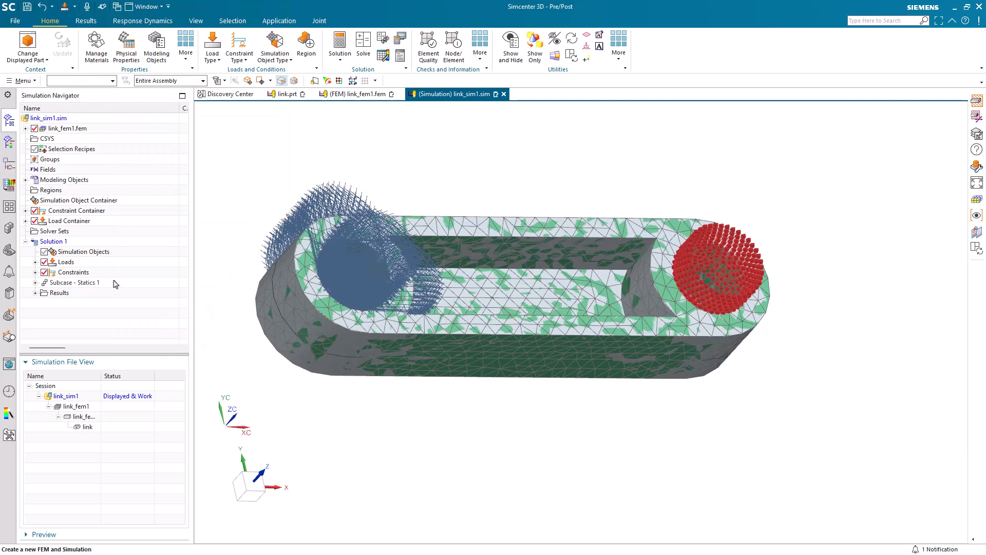
Solve Solution 1, decline the review of solution messages, and close the Analysis Job Monitor and the Information window.
{"action": "right_click", "coordinate": [59, 241]}
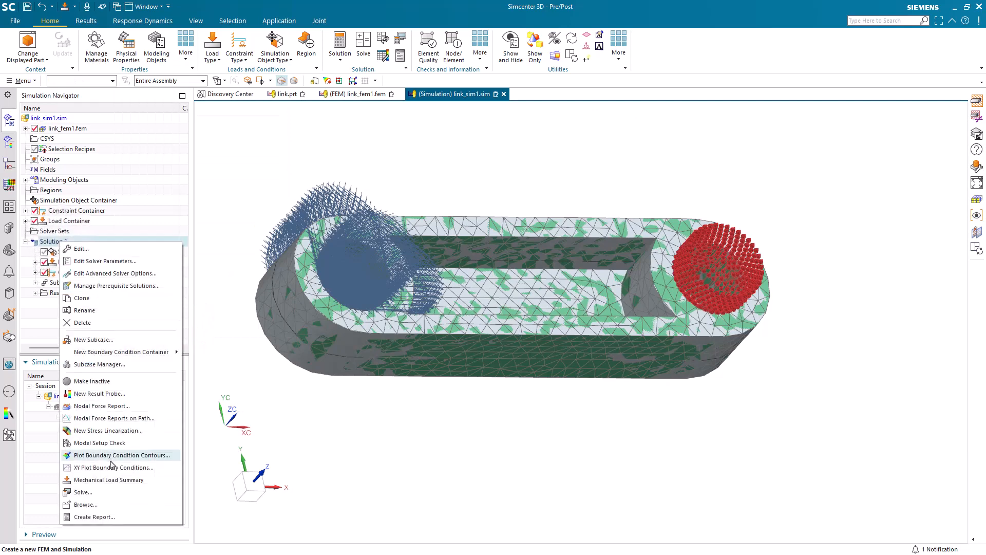
{"action": "left_click", "coordinate": [111, 490]}
{"action": "key", "text": "Return"}
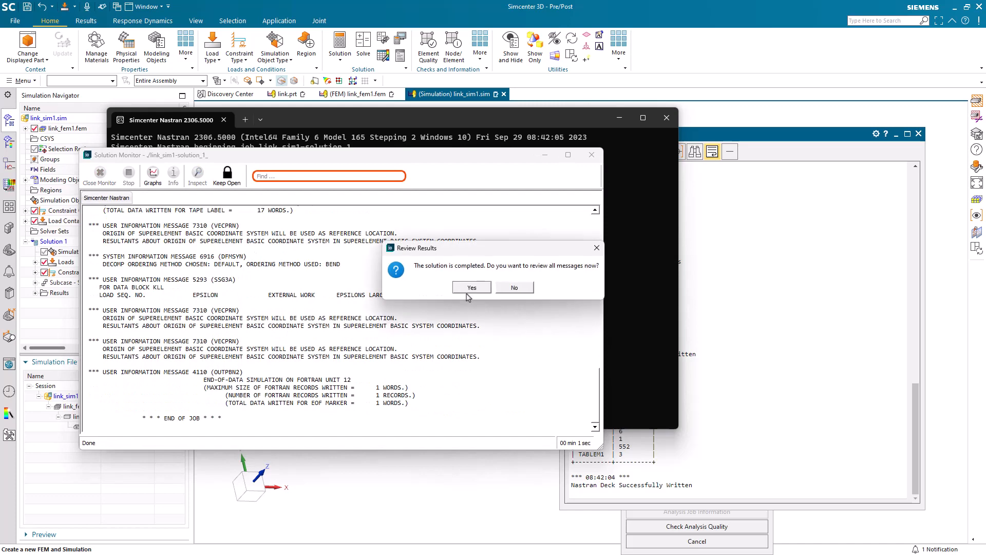
{"action": "left_click", "coordinate": [516, 288]}
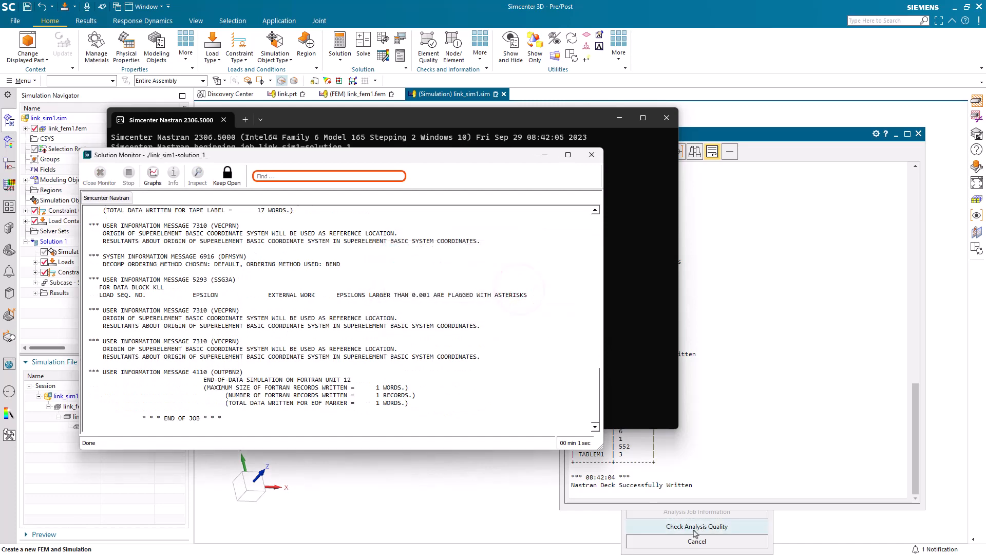
{"action": "left_click", "coordinate": [708, 541]}
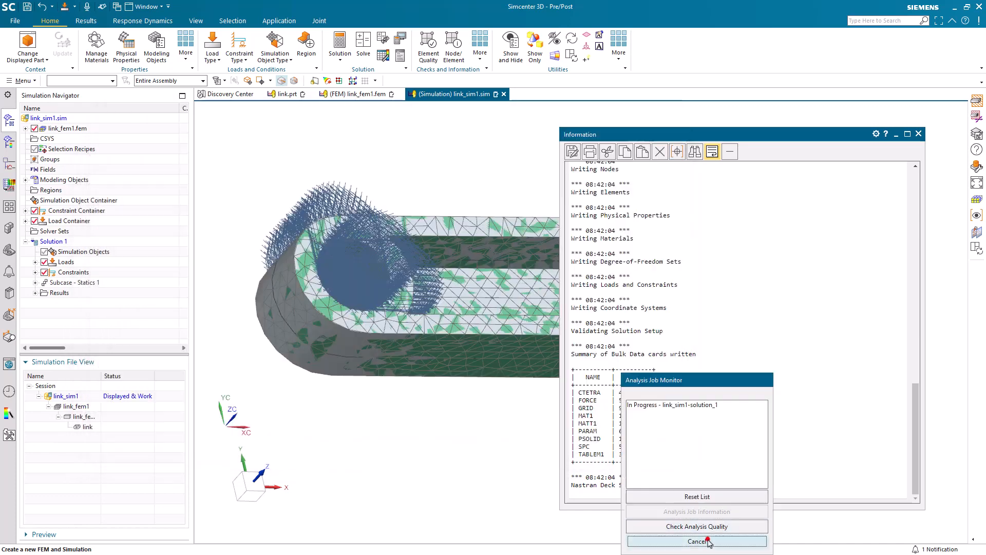
{"action": "left_click", "coordinate": [919, 134]}
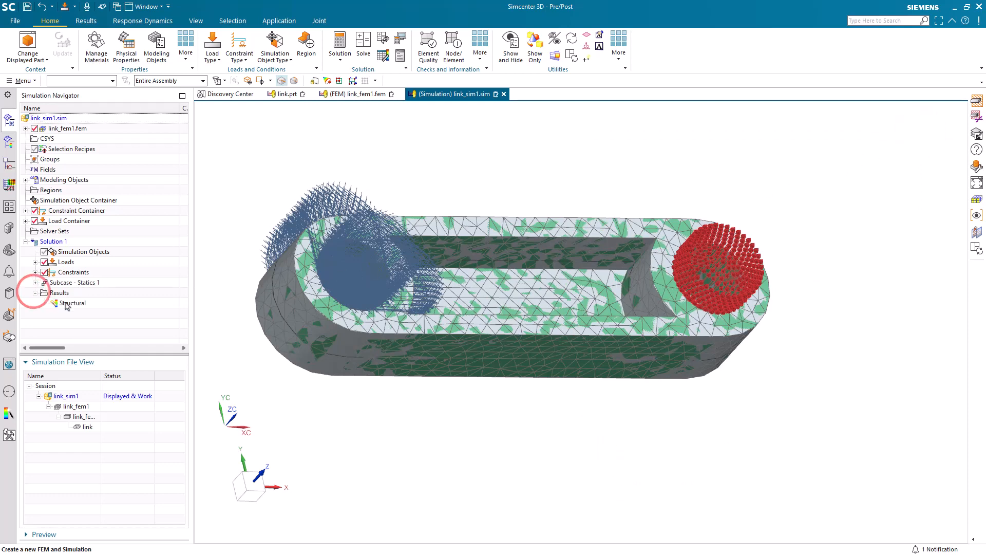
Load the Structural results of Solution 1, plot Displacement - Nodal as a contour on the link, and animate the deformation.
{"action": "double_click", "coordinate": [66, 304]}
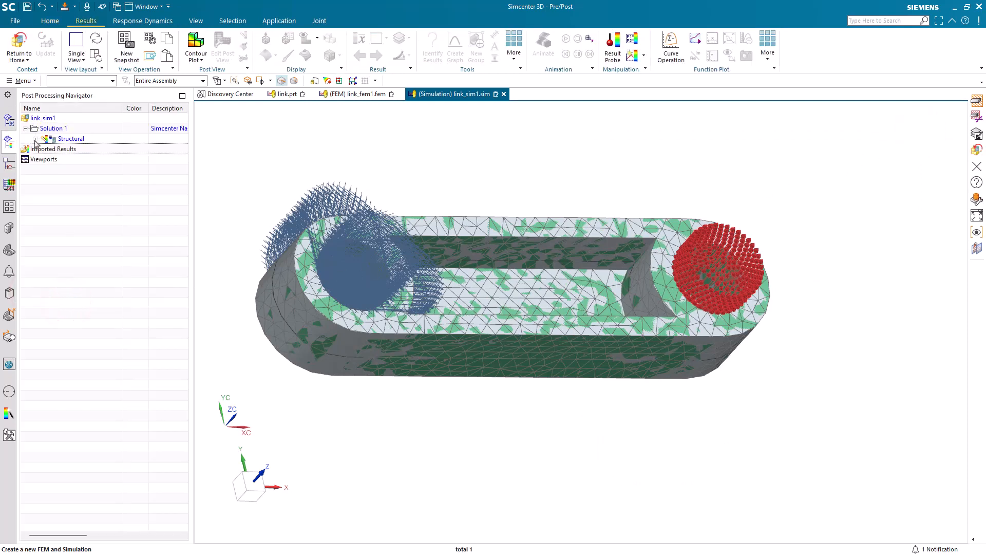
{"action": "left_click", "coordinate": [35, 139]}
{"action": "double_click", "coordinate": [67, 149]}
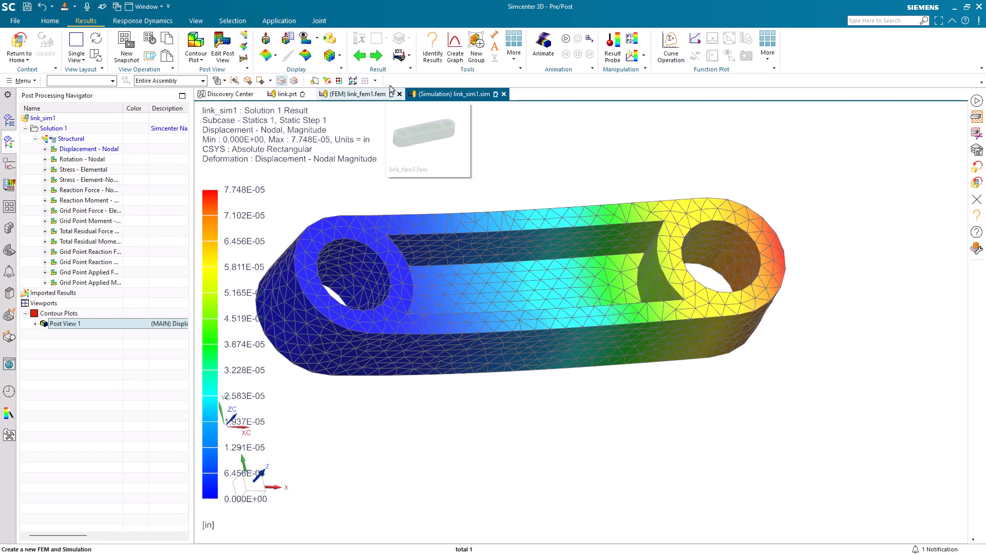
{"action": "left_click", "coordinate": [564, 39]}
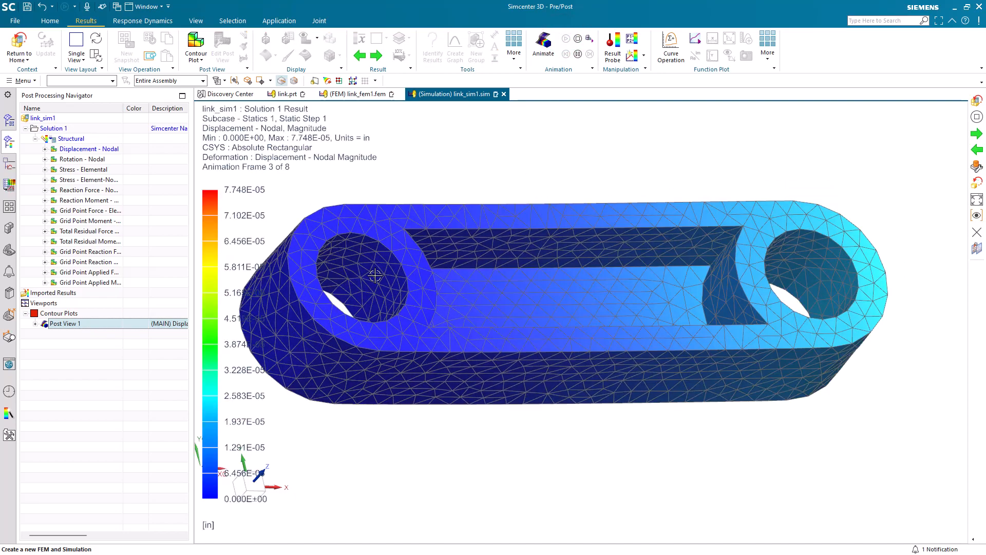
{"action": "middle_click_drag", "start_coordinate": [321, 262], "coordinate": [388, 263]}
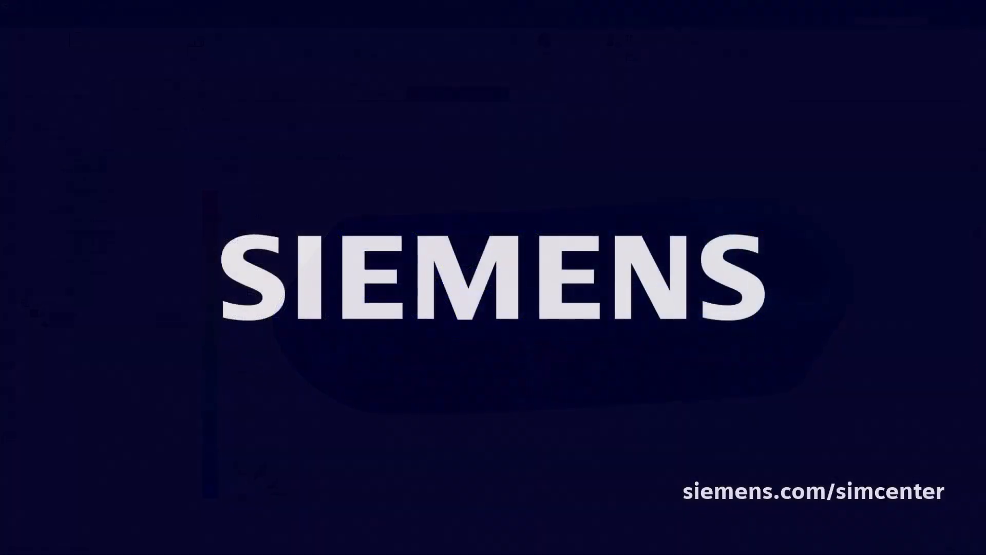